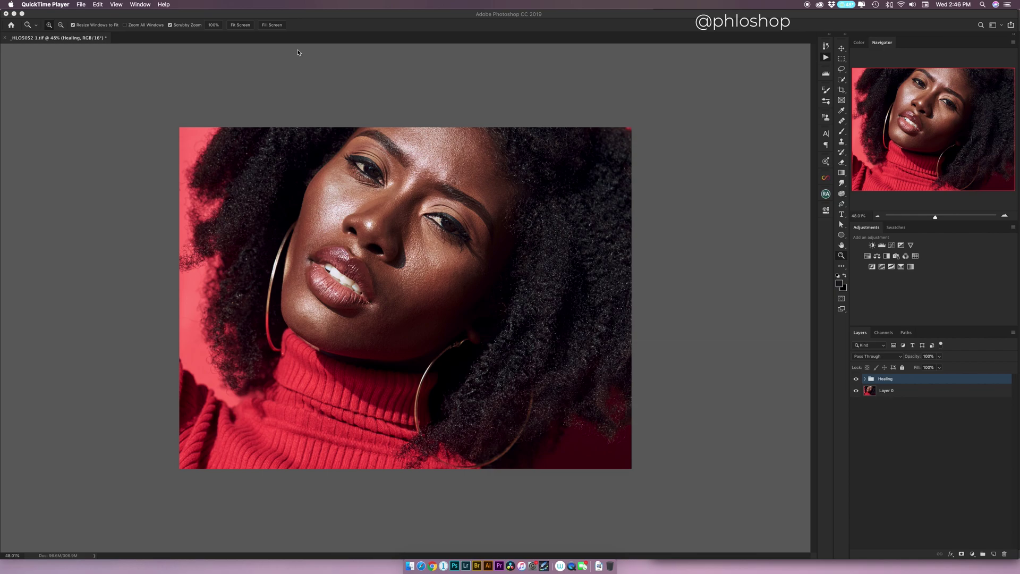
- Switch to Photoshop and set the portrait's image mode to 16 Bits/Channel
left_click(298, 61)
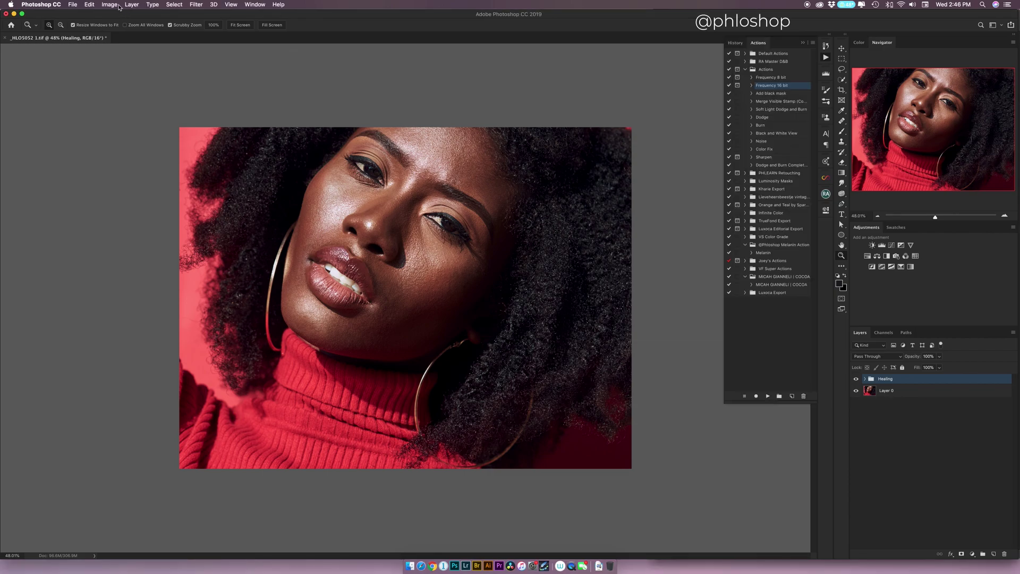
left_click(110, 5)
mouse_move(122, 14)
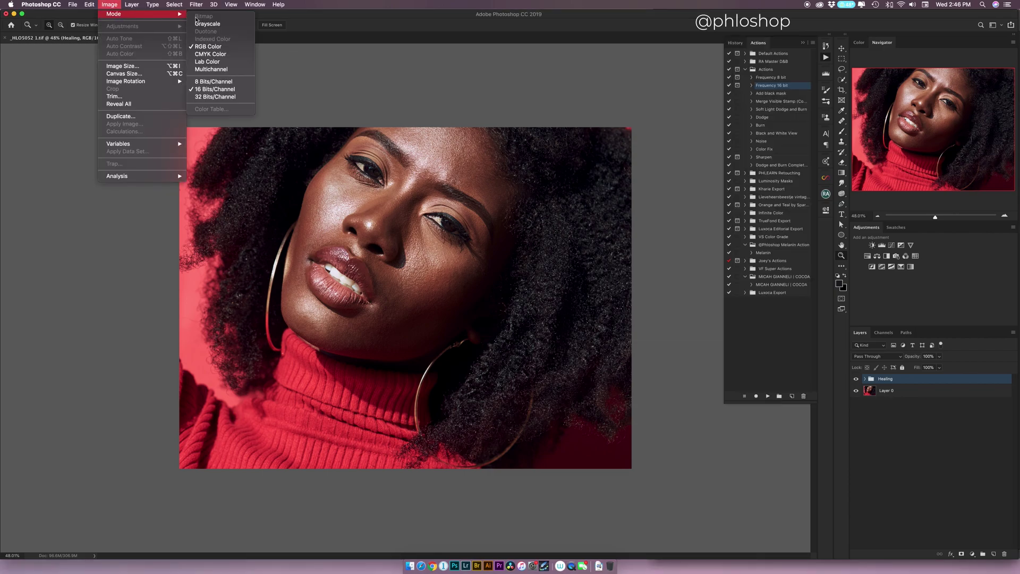
left_click(197, 90)
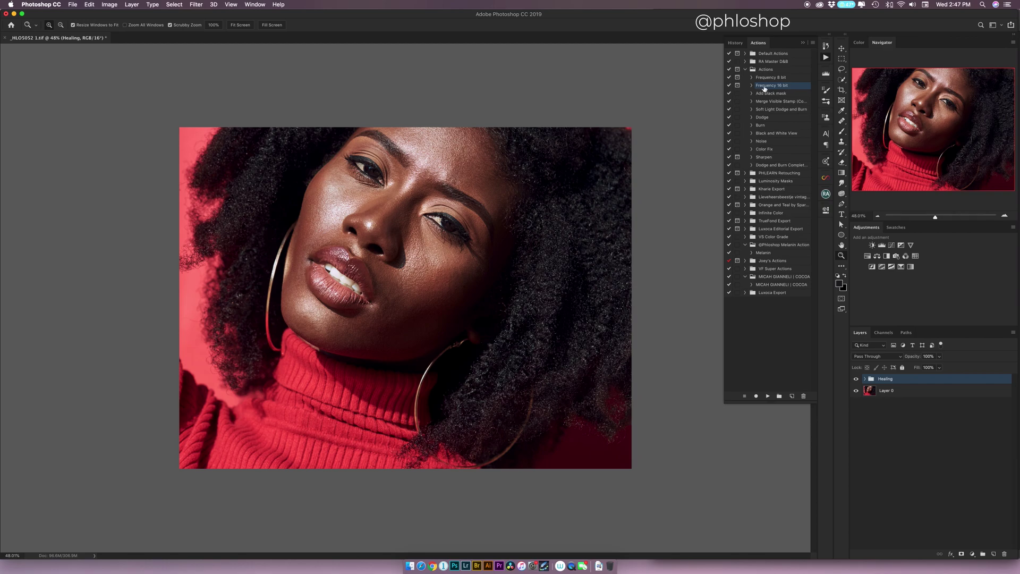
- Compare the portrait with the Healing group hidden and shown, examining the skin on the face up close
left_click(856, 378)
left_click(856, 378)
left_click(856, 379)
left_click(855, 379)
left_click_drag(515, 289, 509, 210)
left_click(856, 378)
left_click(856, 379)
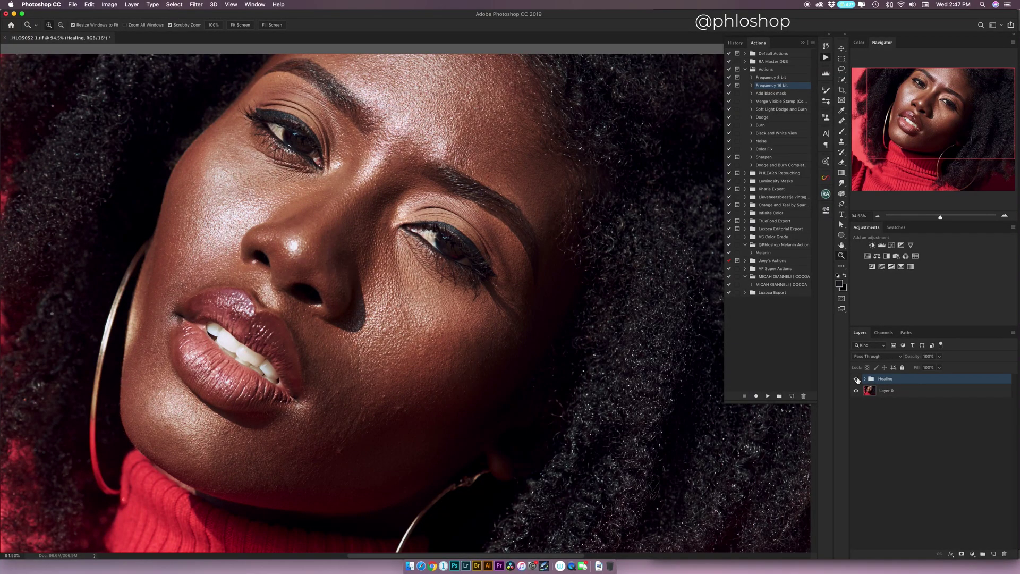
left_click(856, 379)
left_click(856, 379)
mouse_move(553, 262)
left_mouse_down()
mouse_move(513, 261)
mouse_move(542, 257)
left_mouse_up()
left_click_drag(451, 225, 475, 219)
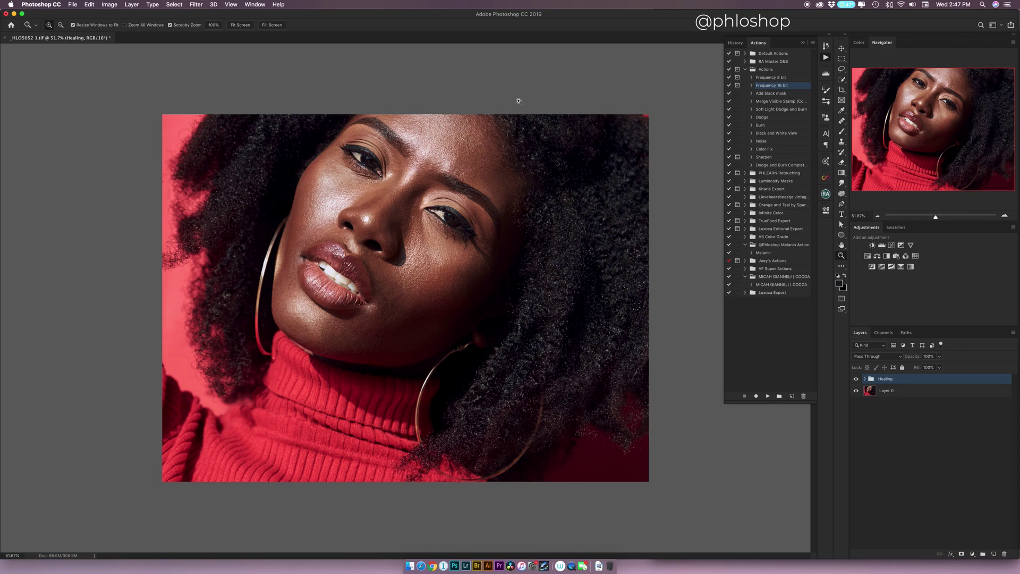
- Run the Frequency 16 bit action and aim the Gaussian Blur preview at the skin below the eye
left_click(767, 396)
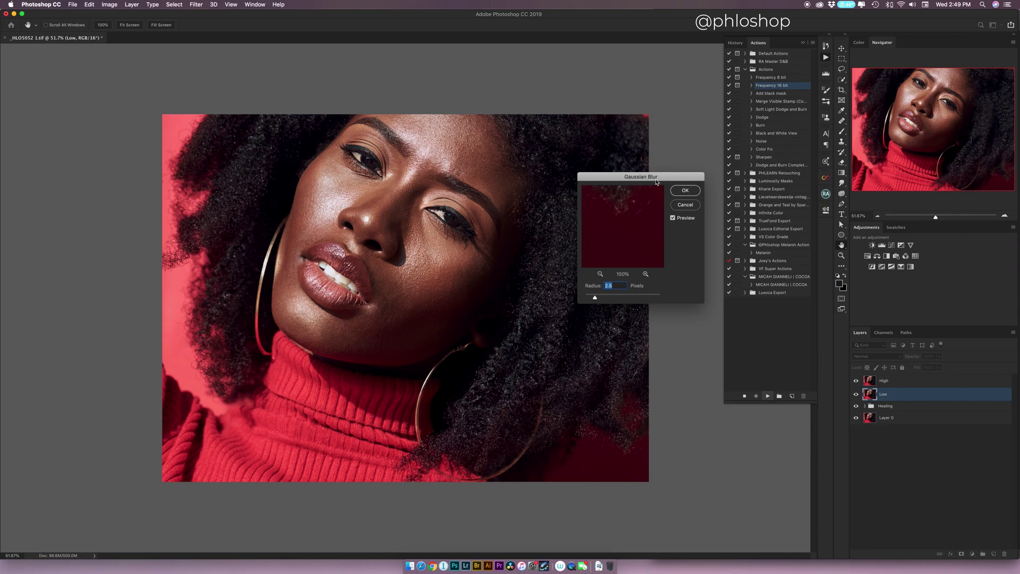
left_click_drag(641, 179, 584, 167)
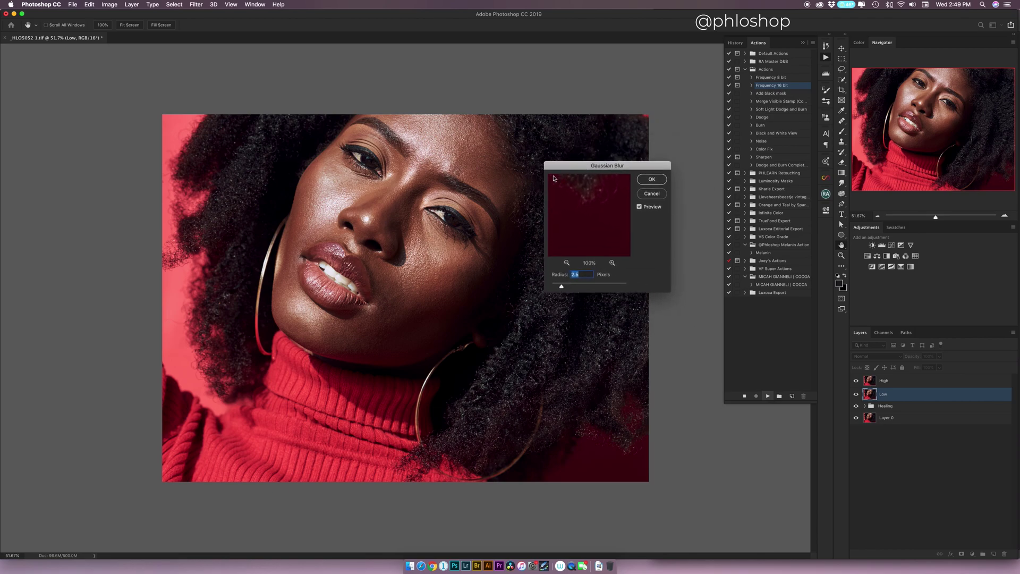
left_click(351, 125)
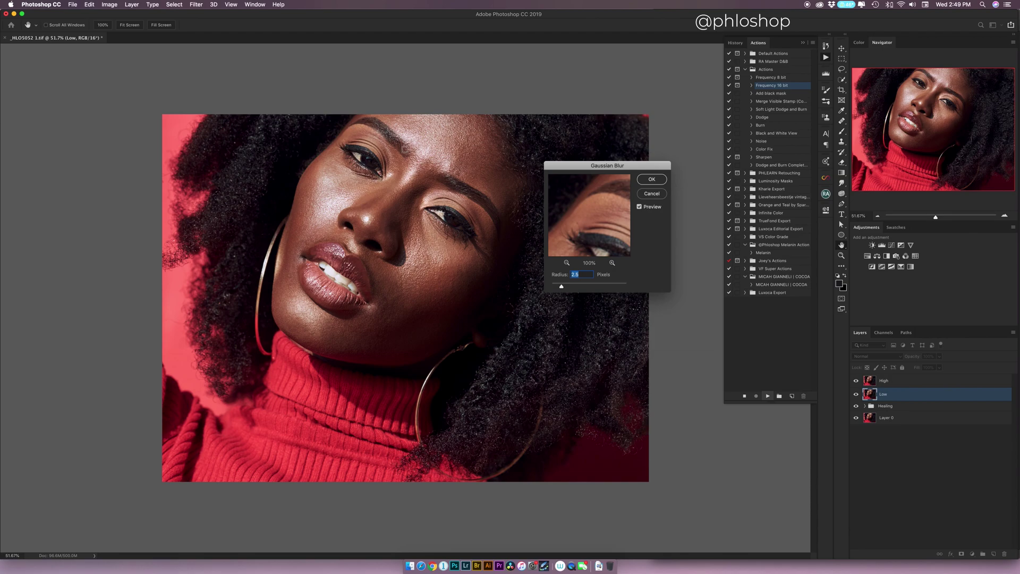
left_click(606, 435)
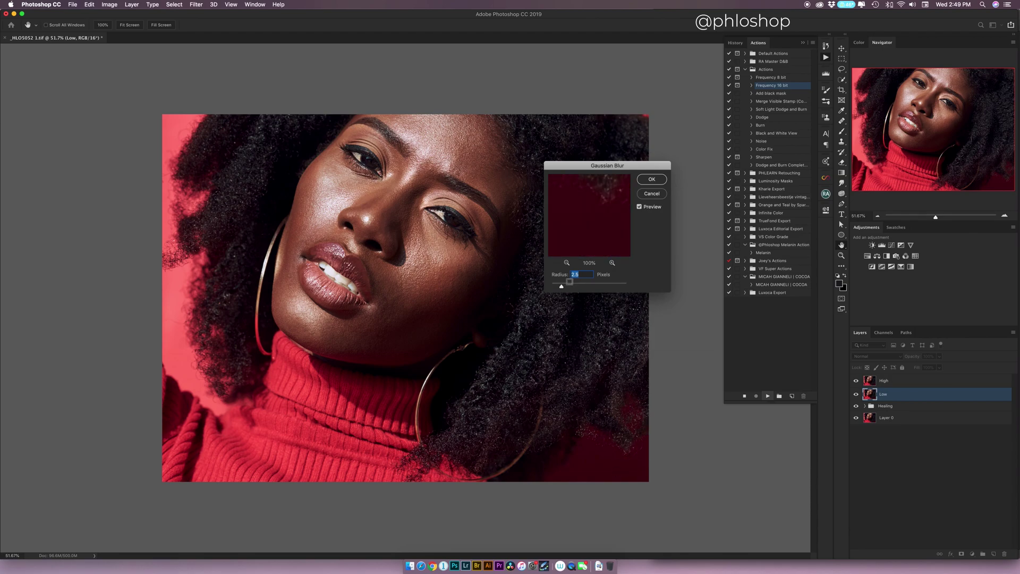
left_click_drag(605, 171, 636, 160)
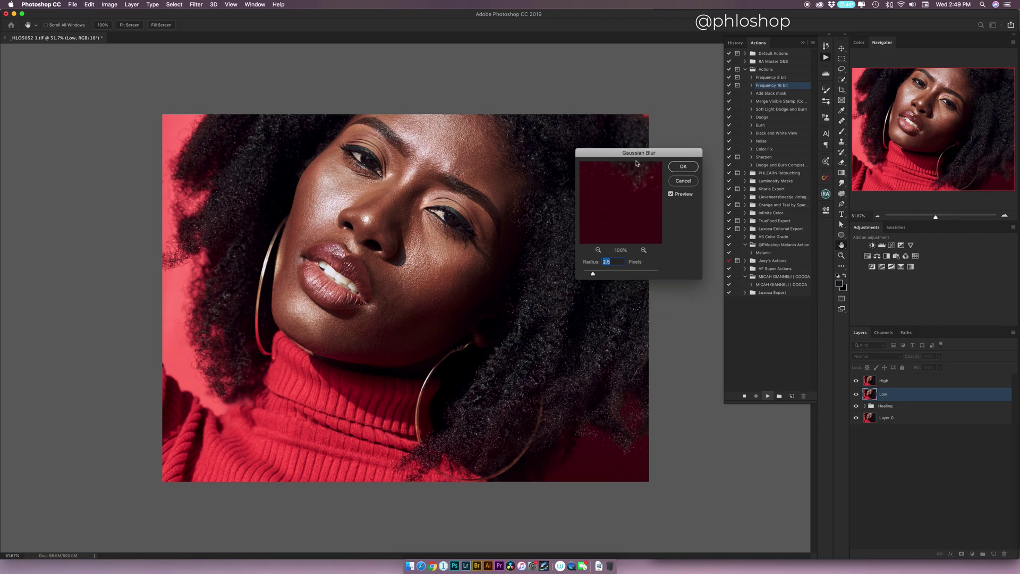
left_click(426, 248)
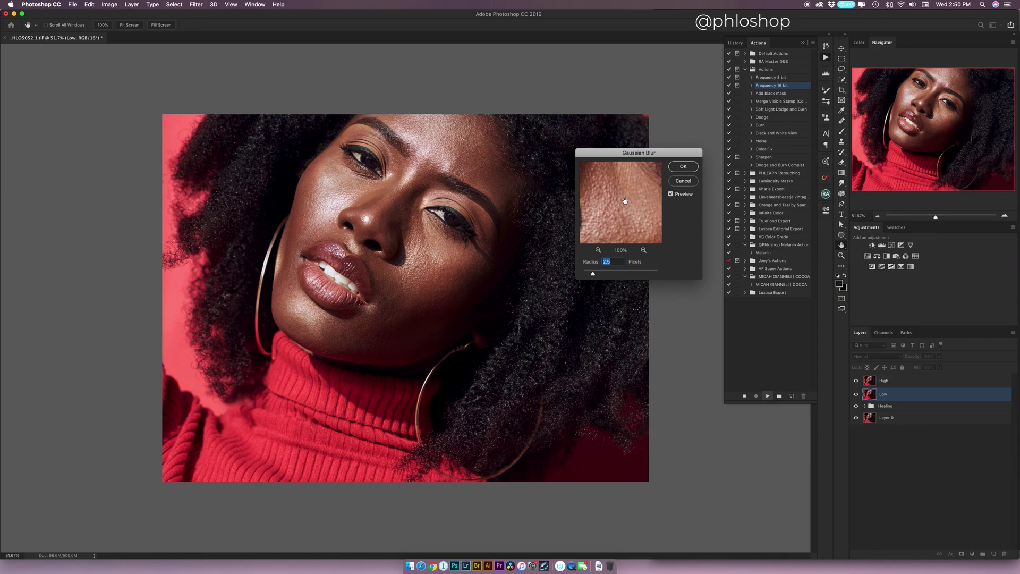
left_click_drag(625, 200, 613, 207)
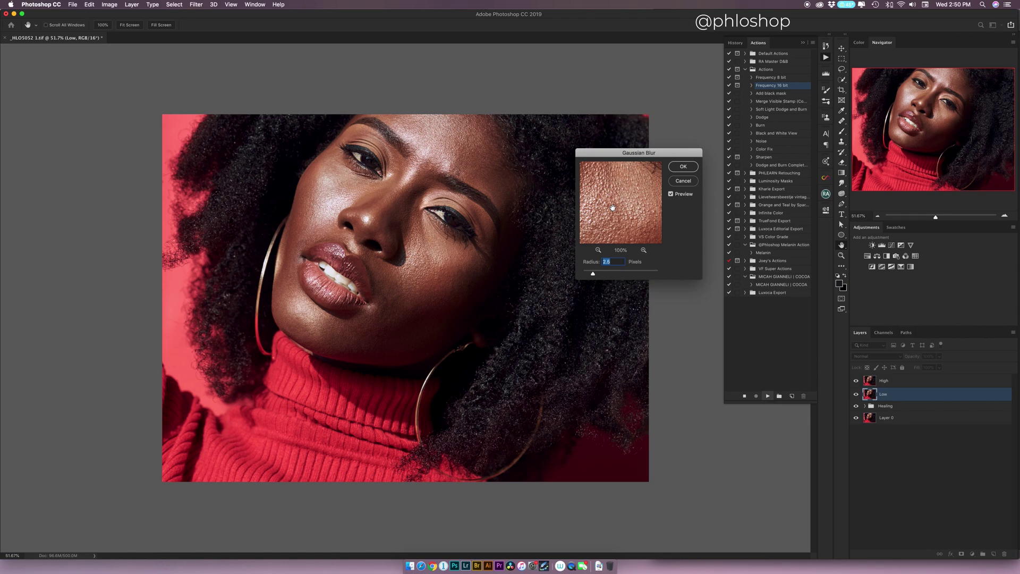
left_click_drag(613, 207, 612, 208)
- Try a Gaussian Blur radius of 135.4 pixels on the Low layer and preview it around the eye
left_click(637, 273)
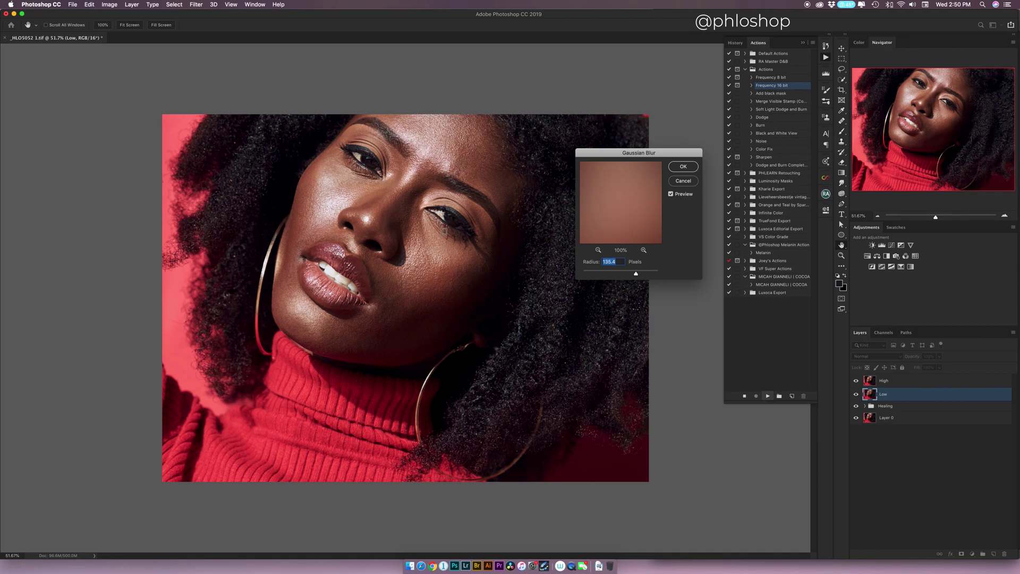
left_click(447, 219)
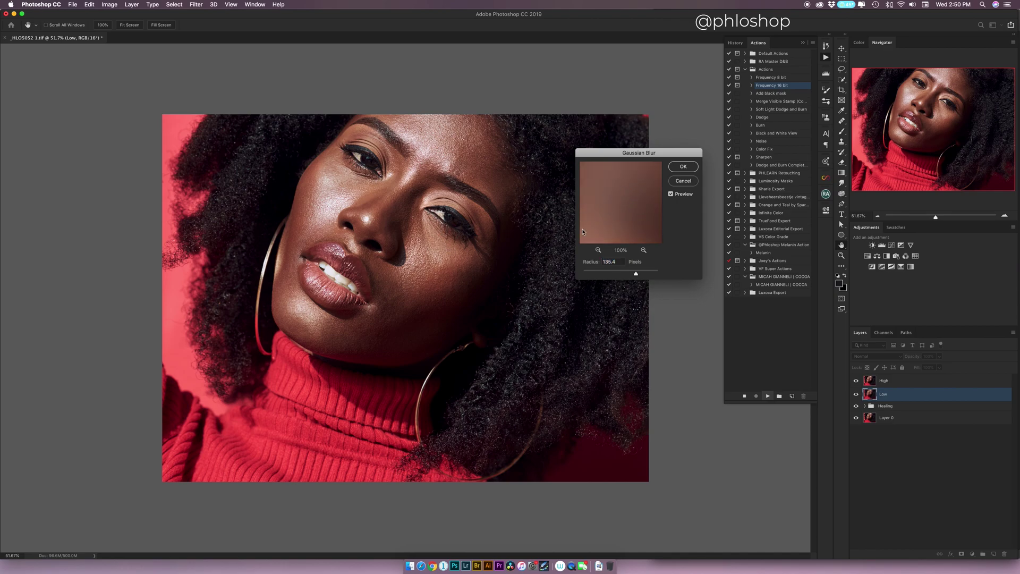
left_click_drag(628, 195, 631, 189)
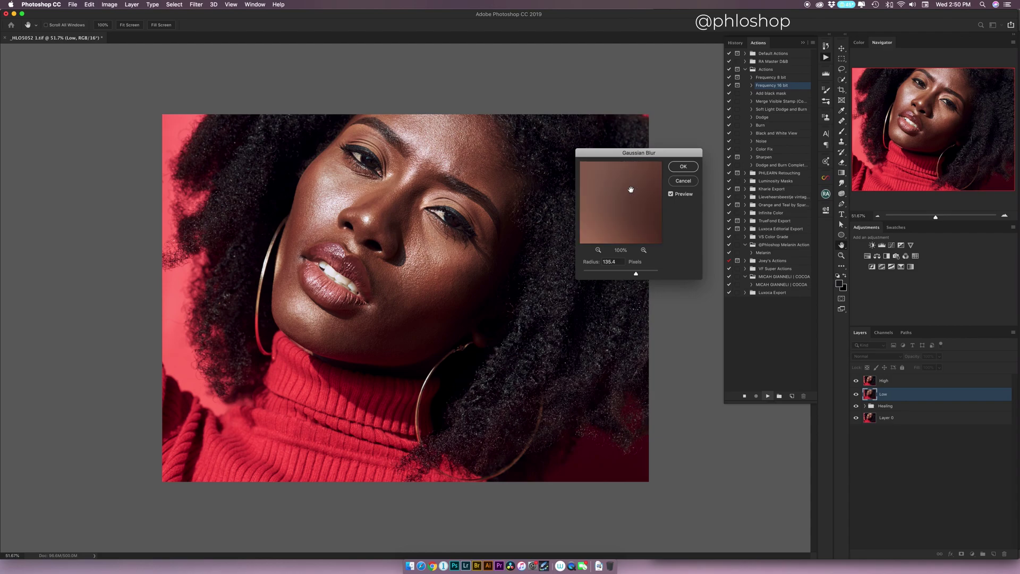
- Set the Low layer's Gaussian Blur radius to 6.2 pixels, checking the skin texture in the preview, and apply it
left_click_drag(610, 273, 607, 273)
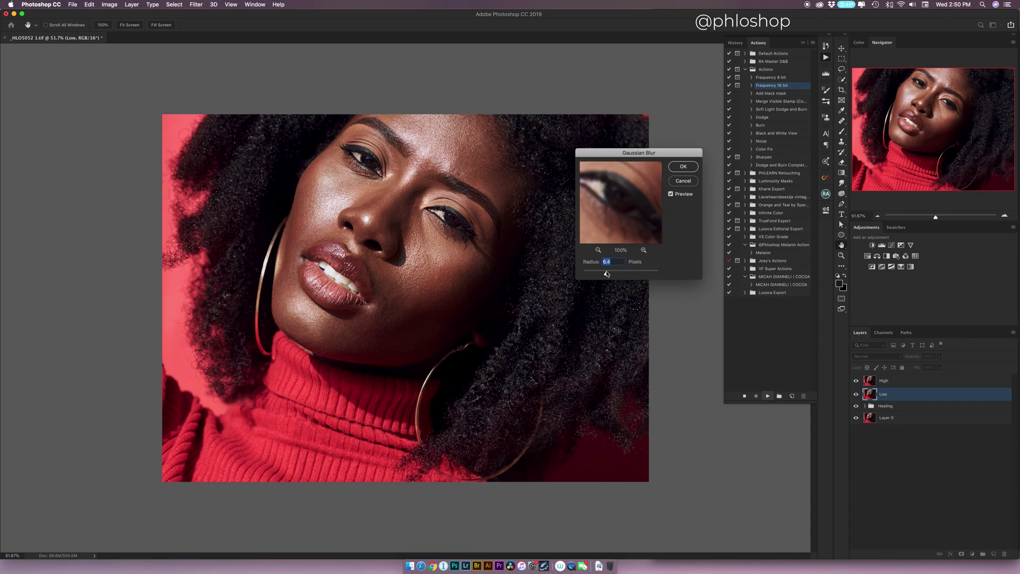
mouse_move(617, 207)
left_mouse_down()
mouse_move(640, 192)
mouse_move(624, 230)
mouse_move(626, 210)
left_mouse_up()
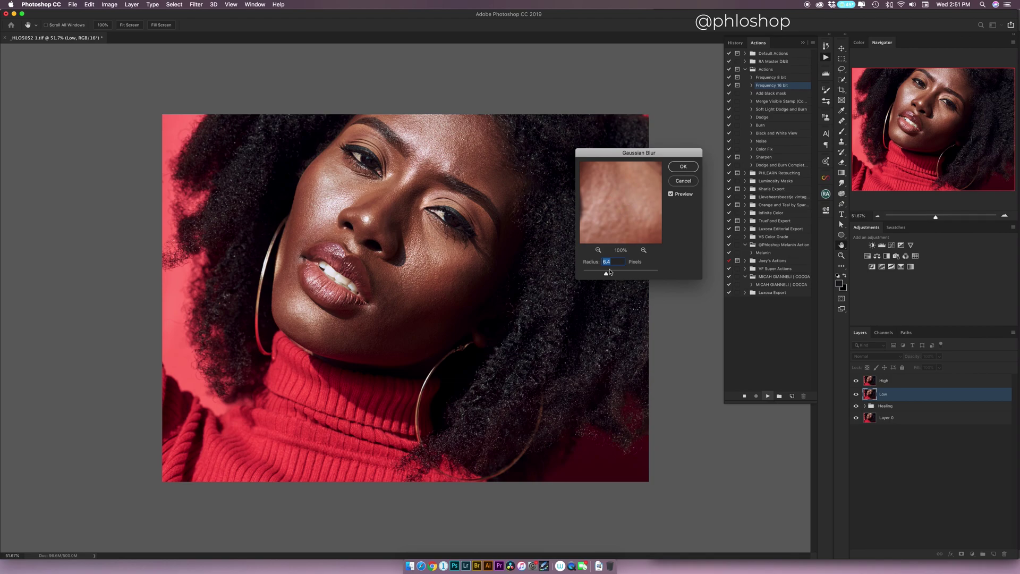
mouse_move(619, 200)
left_mouse_down()
mouse_move(611, 190)
mouse_move(622, 197)
left_mouse_up()
left_click_drag(617, 273, 609, 271)
left_click_drag(604, 274, 605, 273)
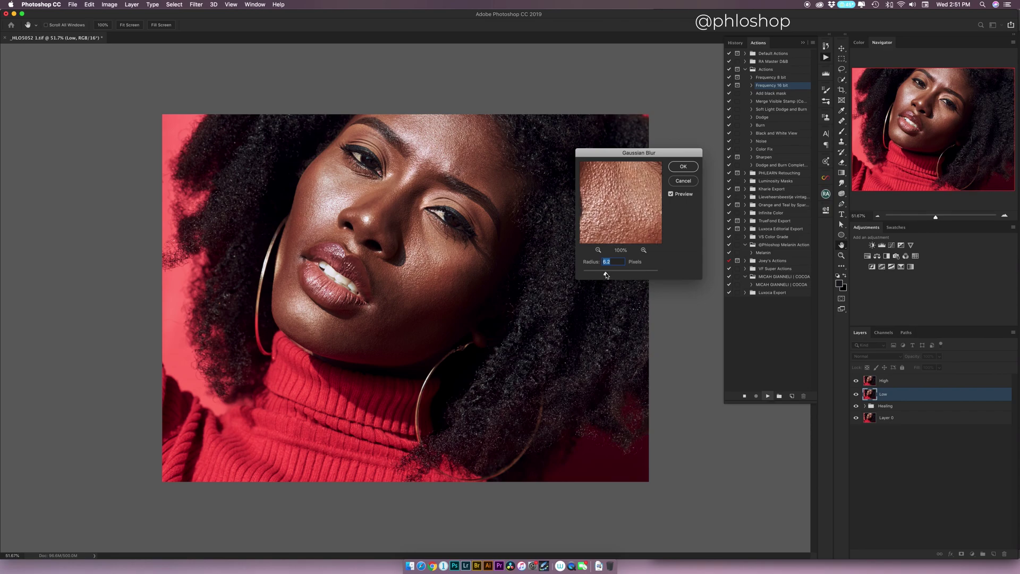
left_click_drag(609, 200, 656, 184)
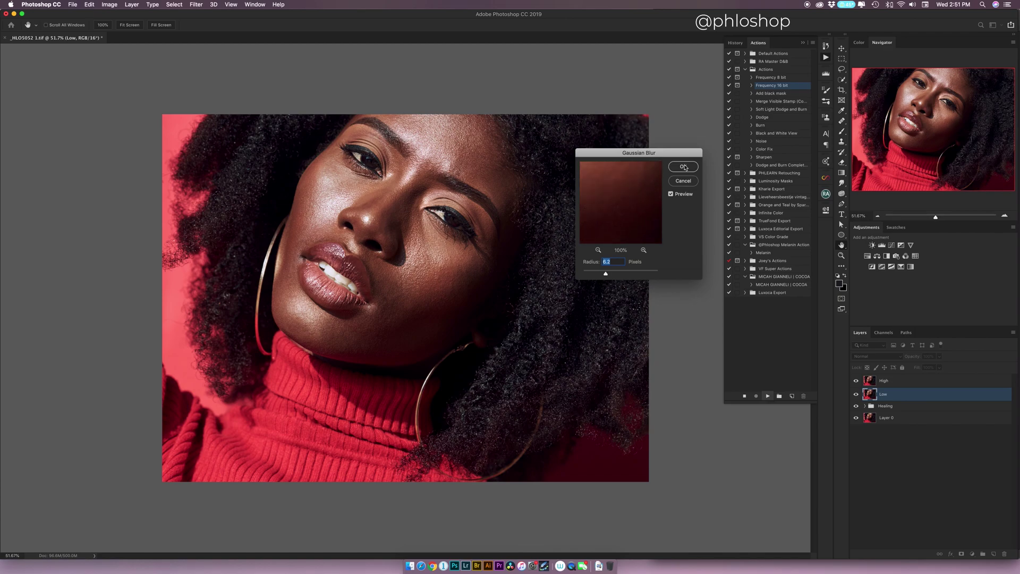
left_click(683, 167)
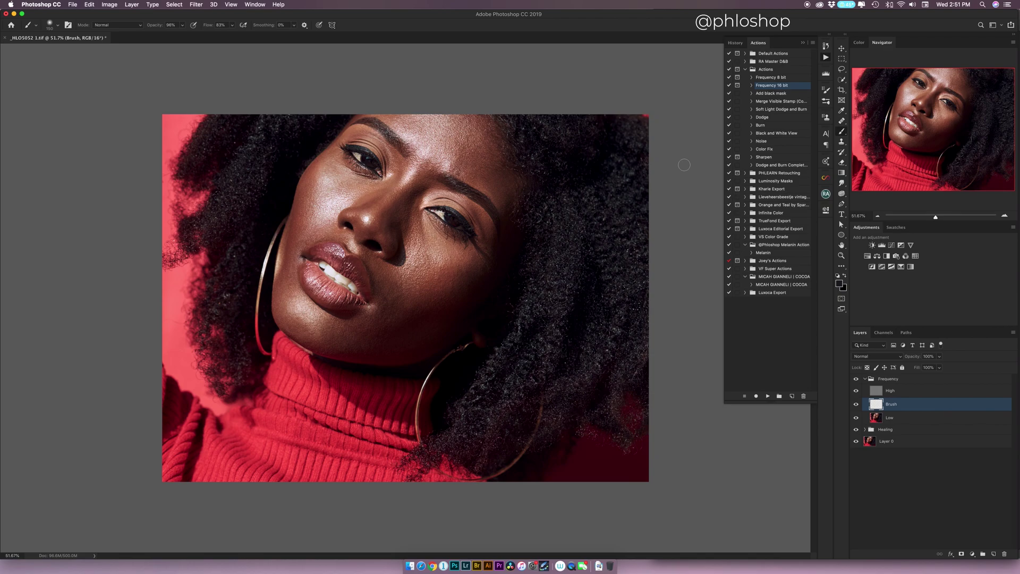
- Examine the structure of the Frequency group by selecting its High, Brush and Low layers
left_click(882, 379)
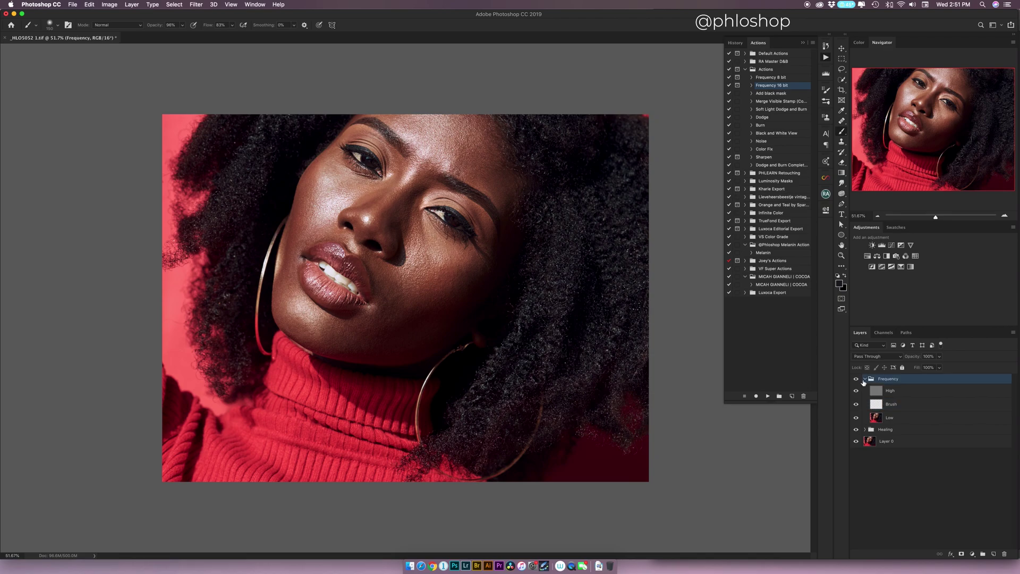
left_click(865, 378)
left_click(865, 379)
left_click(894, 393)
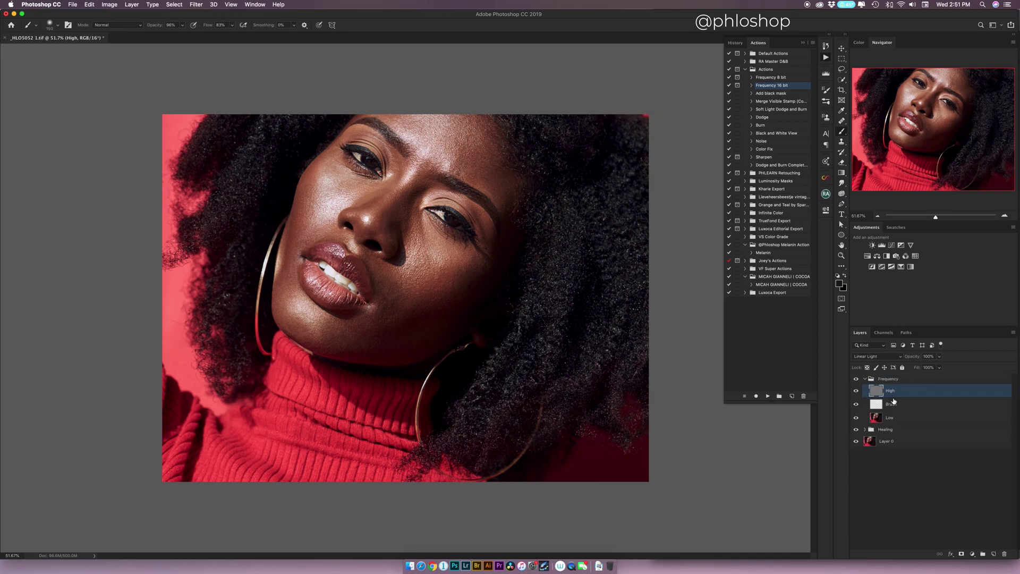
left_click(892, 406)
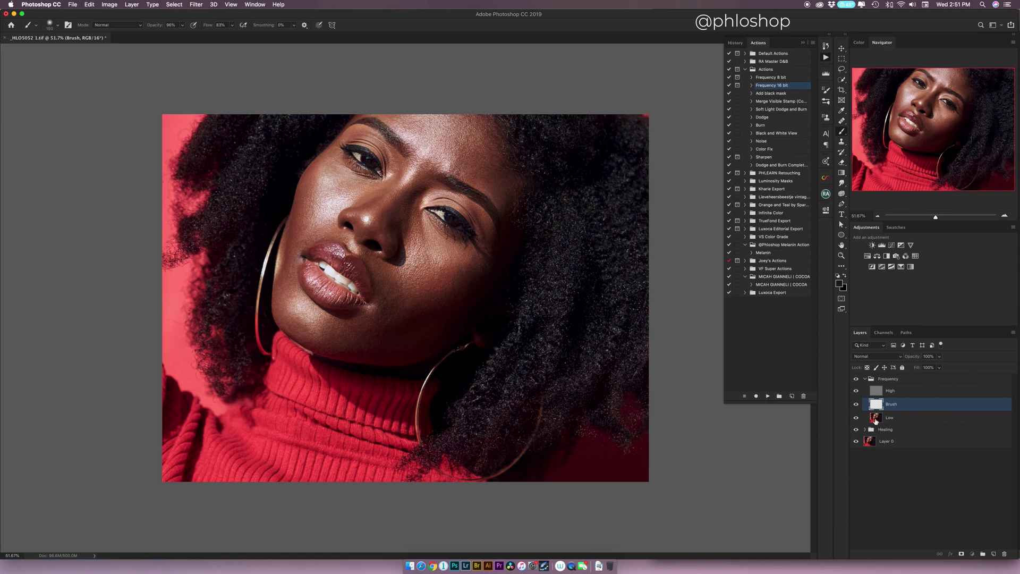
left_click(875, 420)
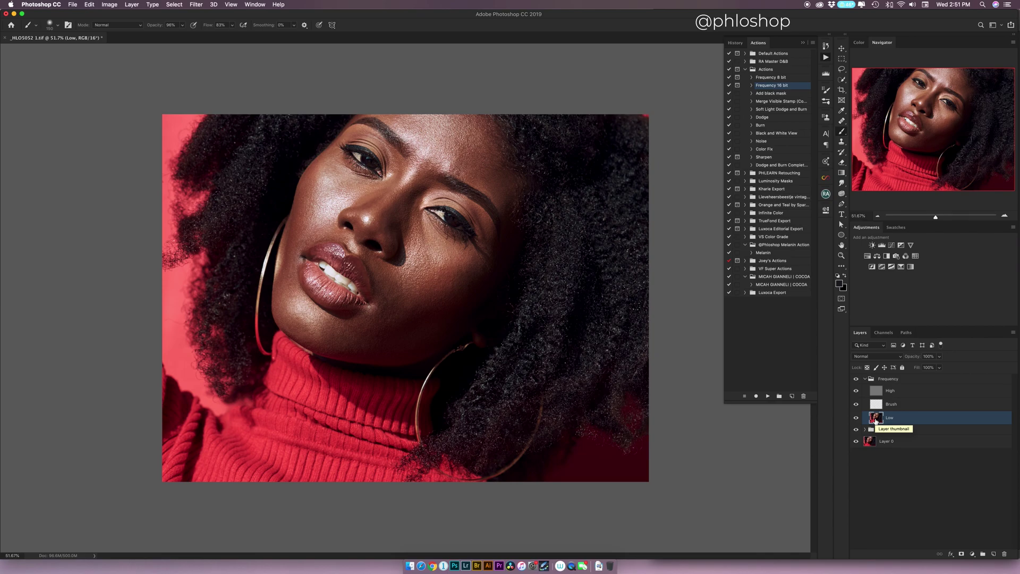
left_click(876, 392)
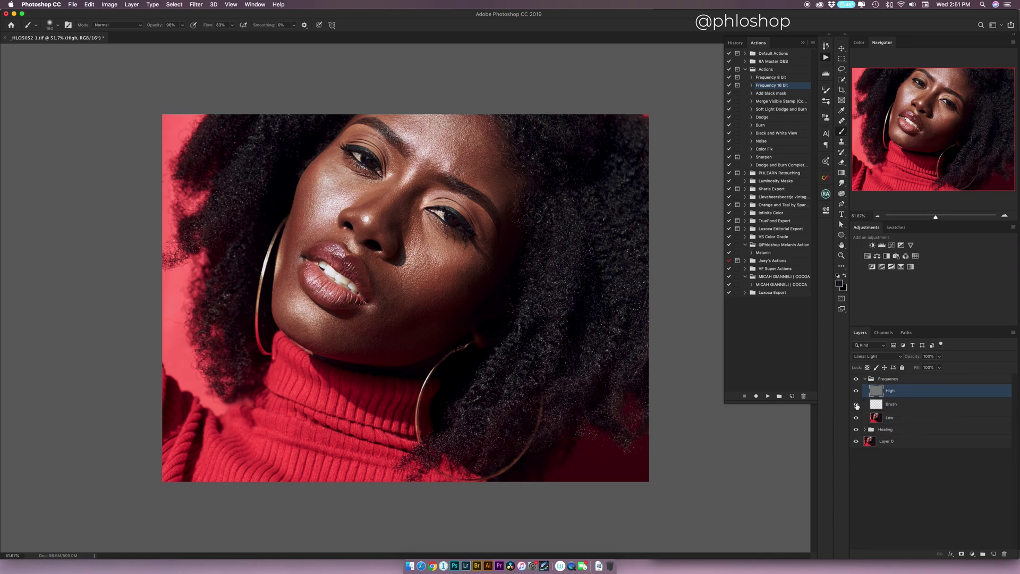
- Isolate the High layer by hiding every layer and group beneath it, and examine its skin texture up close
left_click_drag(856, 406, 856, 441)
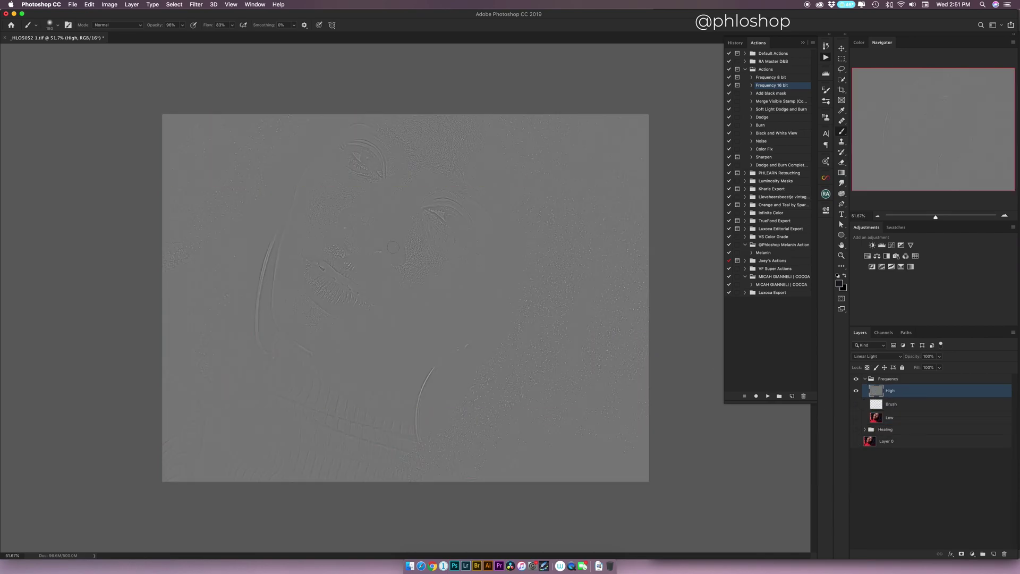
key("z")
left_click_drag(381, 211, 416, 212)
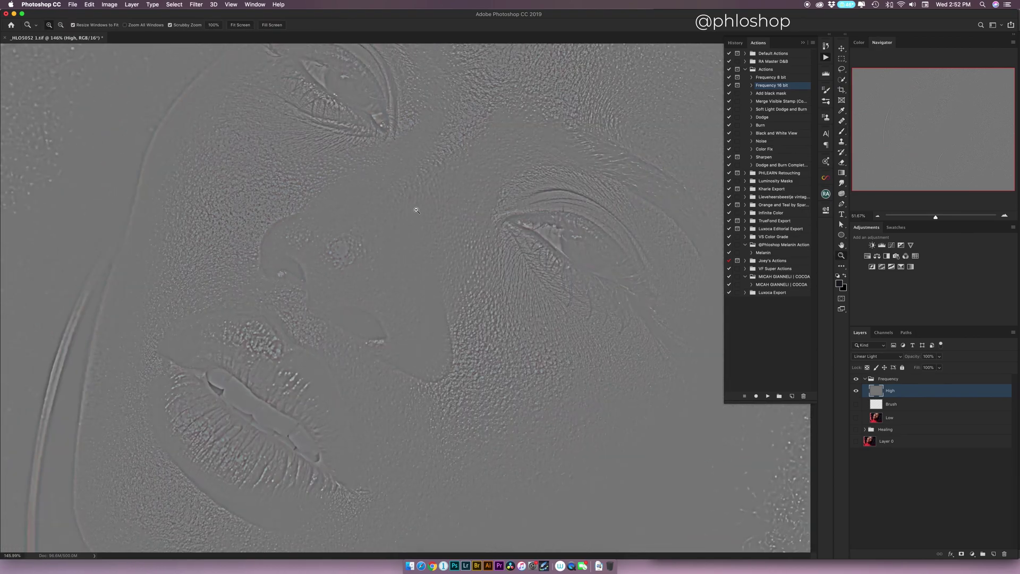
left_click_drag(531, 229, 512, 230)
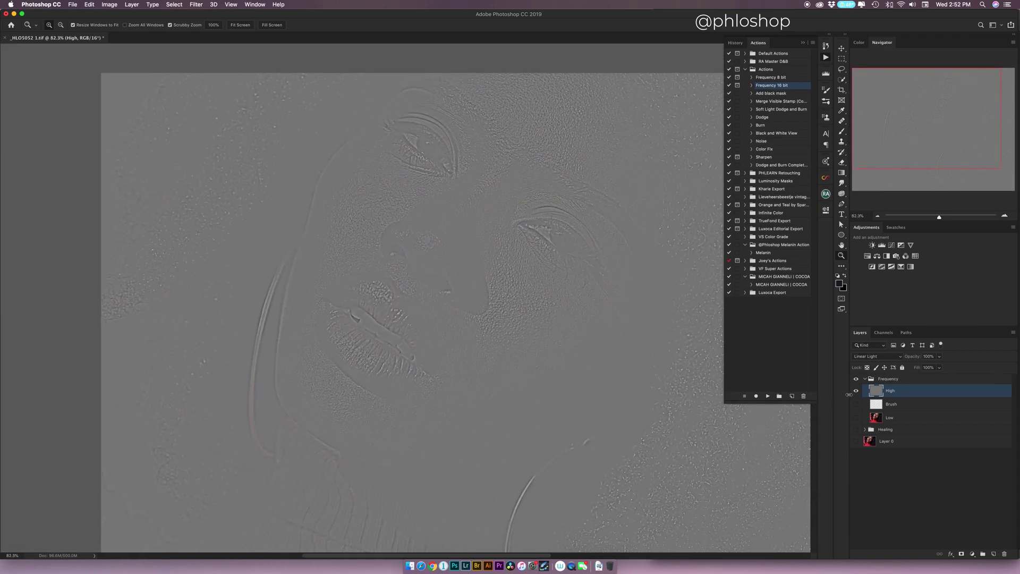
- Delete the Frequency group and make the Healing group and Layer 0 visible again
left_click(893, 380)
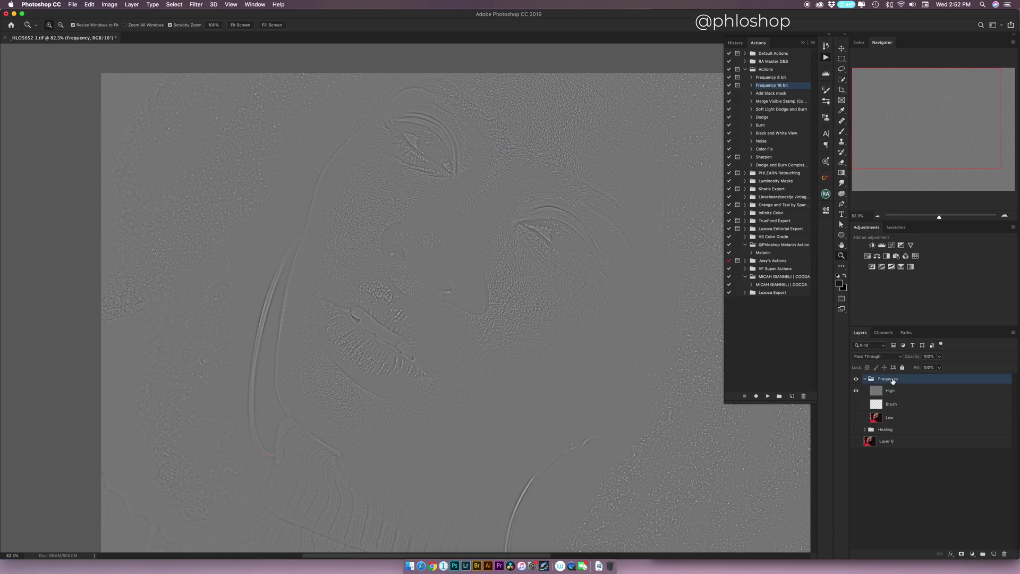
key("Delete")
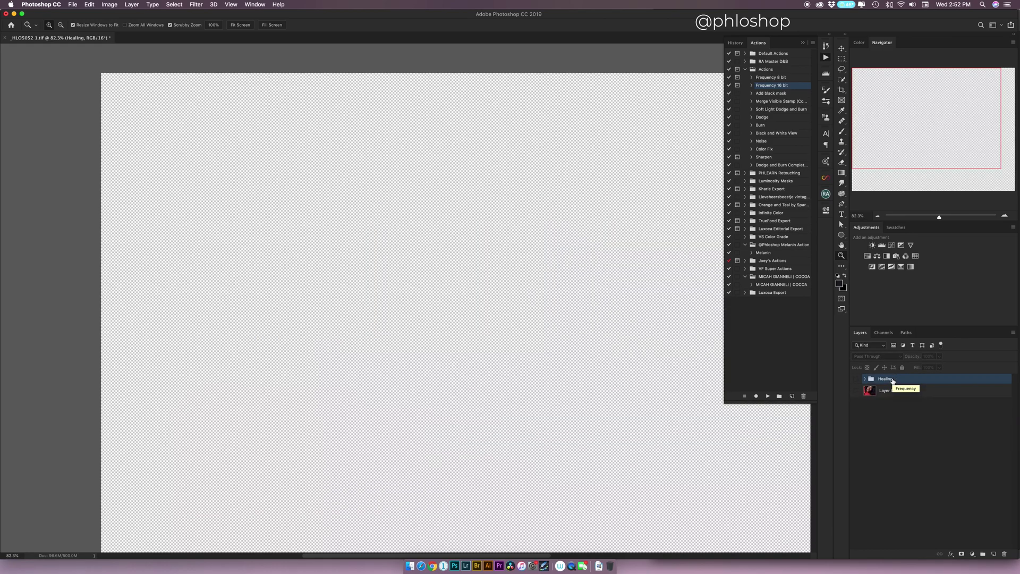
left_click_drag(854, 392, 855, 378)
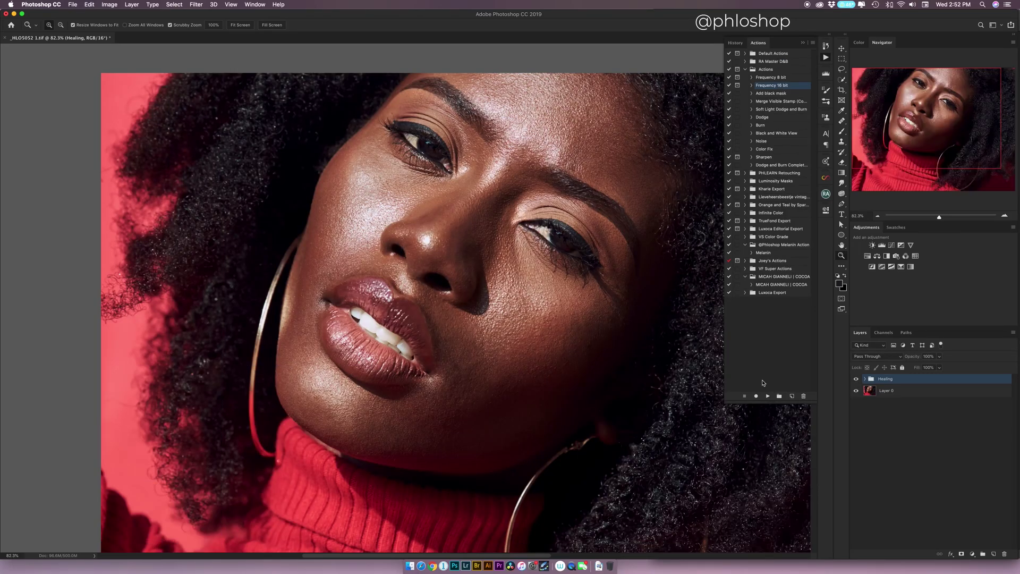
- Run the Frequency 16 bit action again, applying a Gaussian Blur radius of 34.6 pixels to the Low layer
left_click(767, 396)
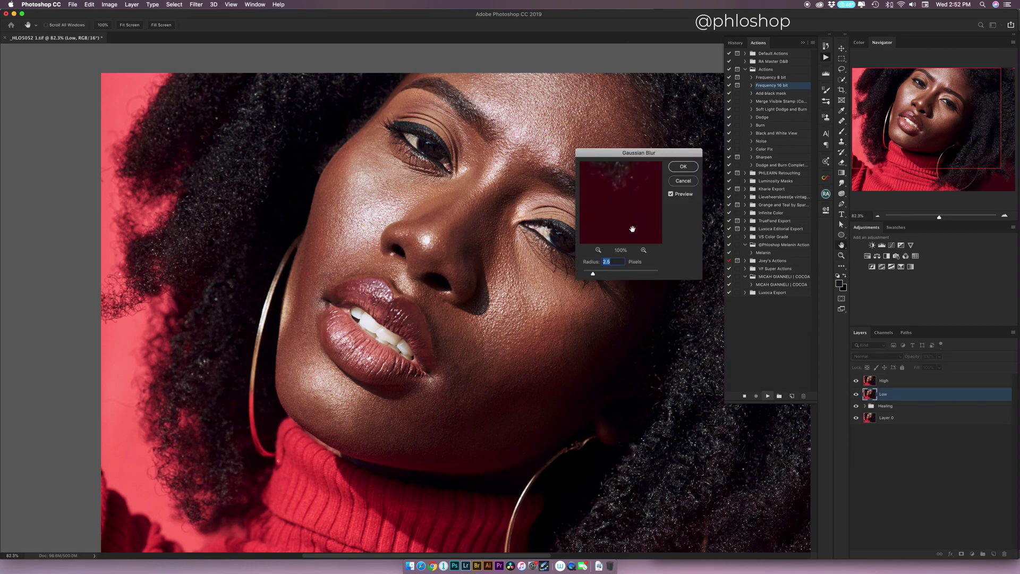
left_click(621, 273)
left_click(525, 319)
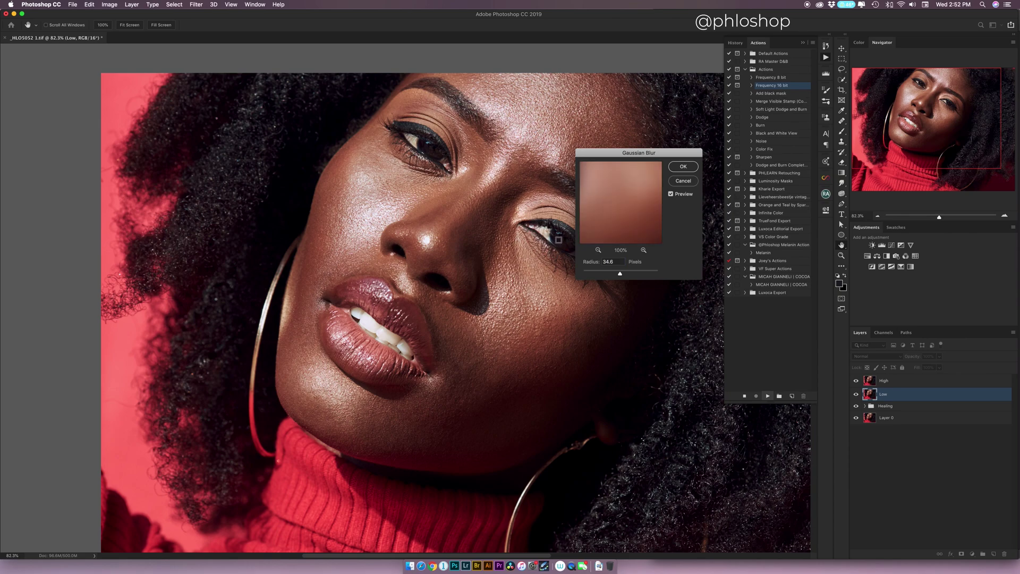
left_click(678, 167)
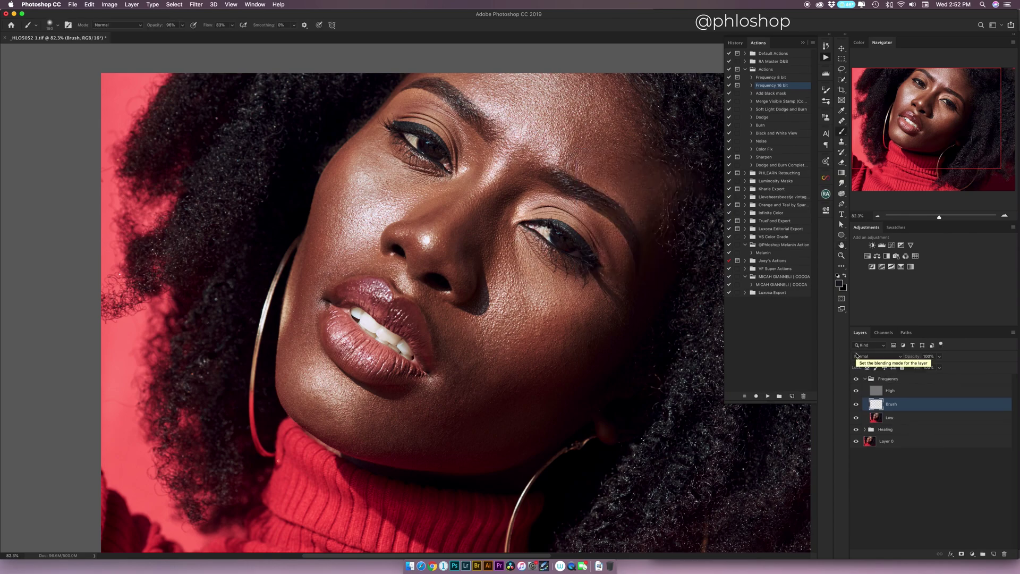
- Compare the image with and without the Frequency group, and isolate the High layer to examine its skin texture up close
left_click(857, 379)
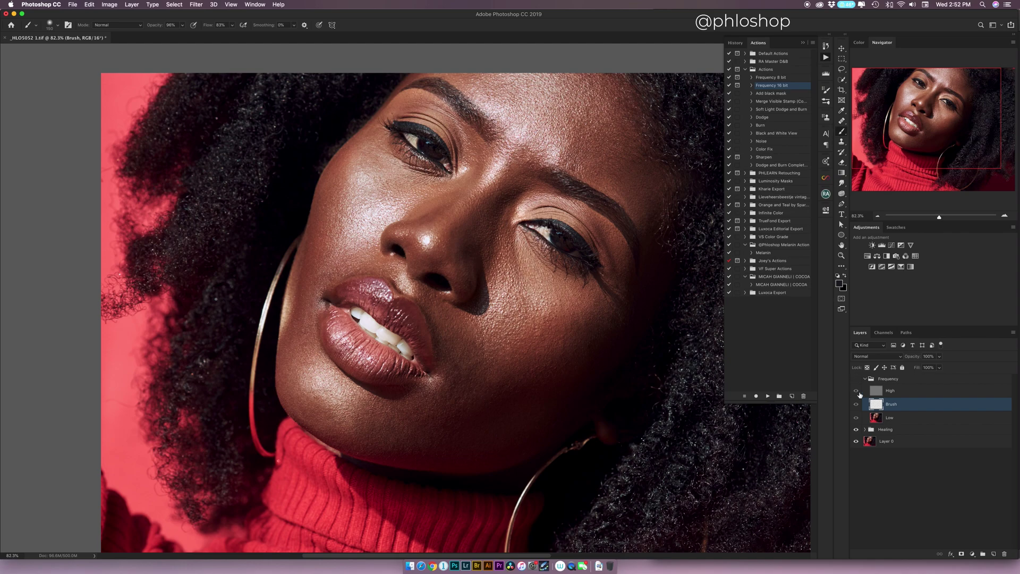
left_click(856, 379)
left_click_drag(856, 403, 857, 443)
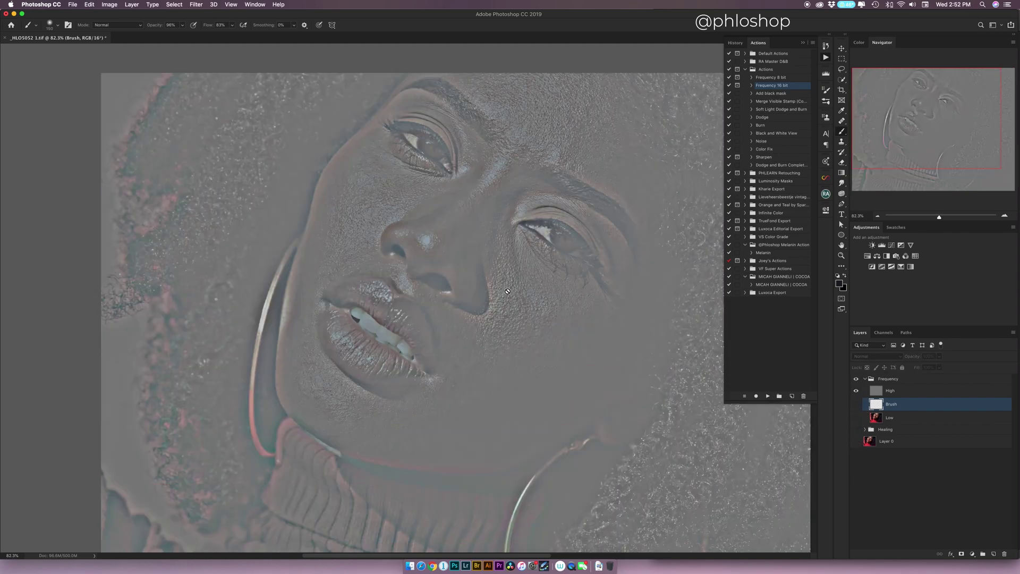
left_click(897, 394)
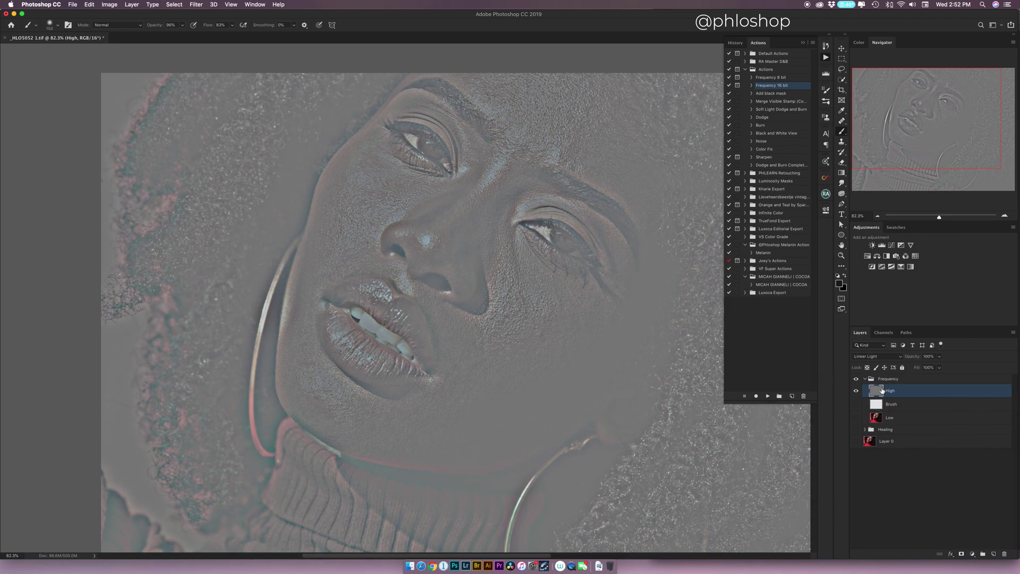
key("z")
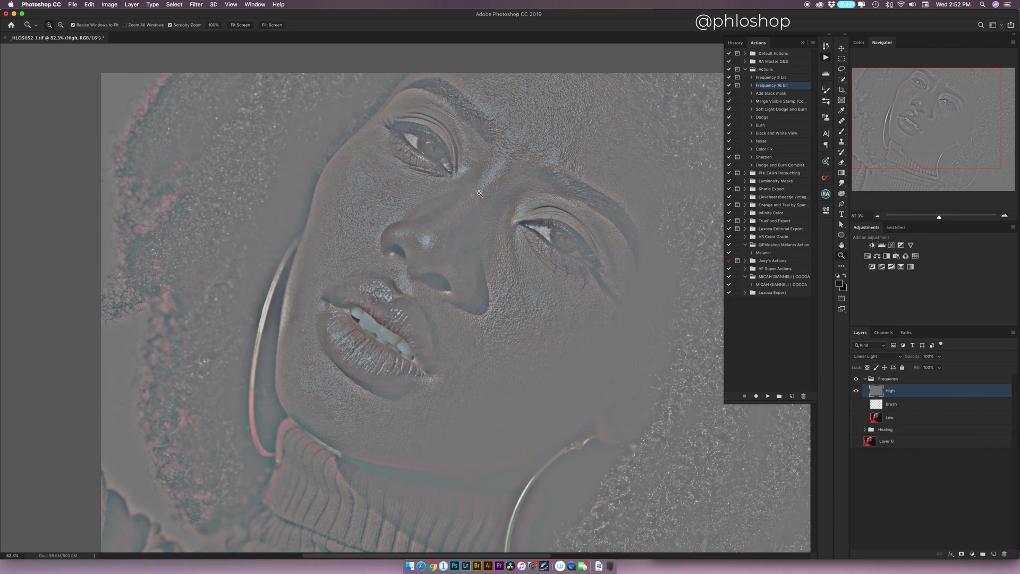
left_click(497, 198)
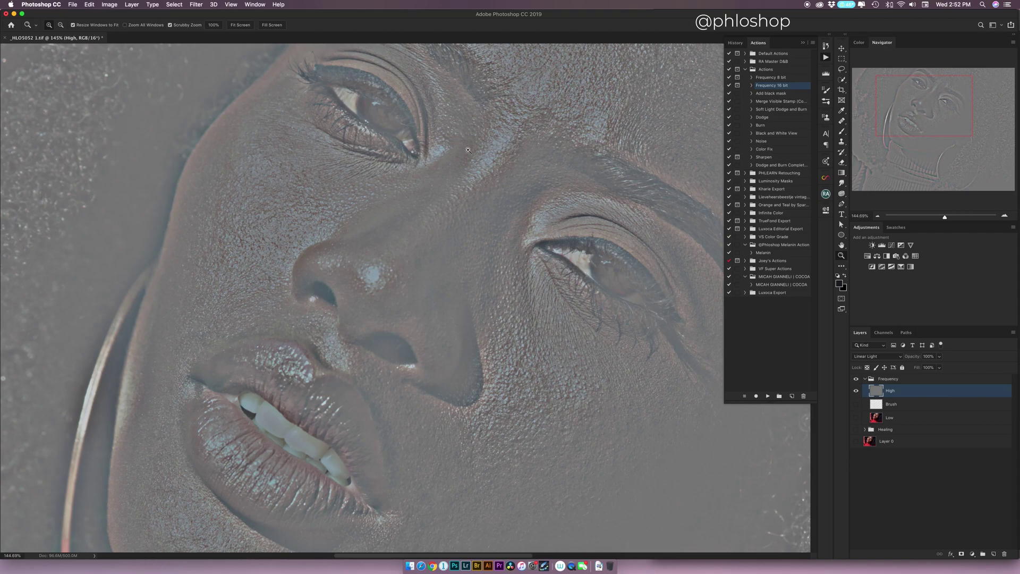
- Delete the Frequency group and rerun the Frequency 16 bit action with a Gaussian Blur radius of 6 pixels
left_click(885, 380)
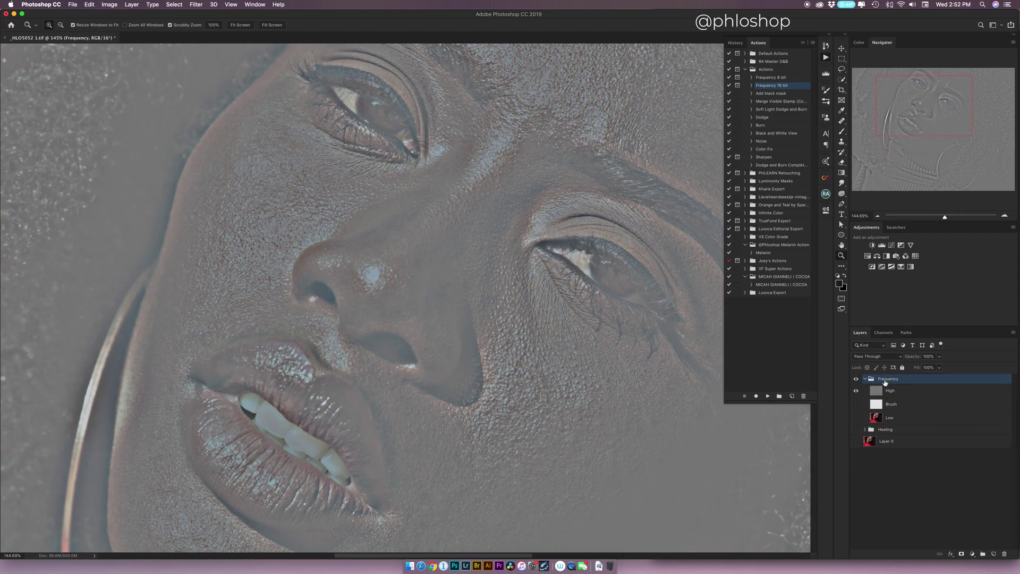
key("Delete")
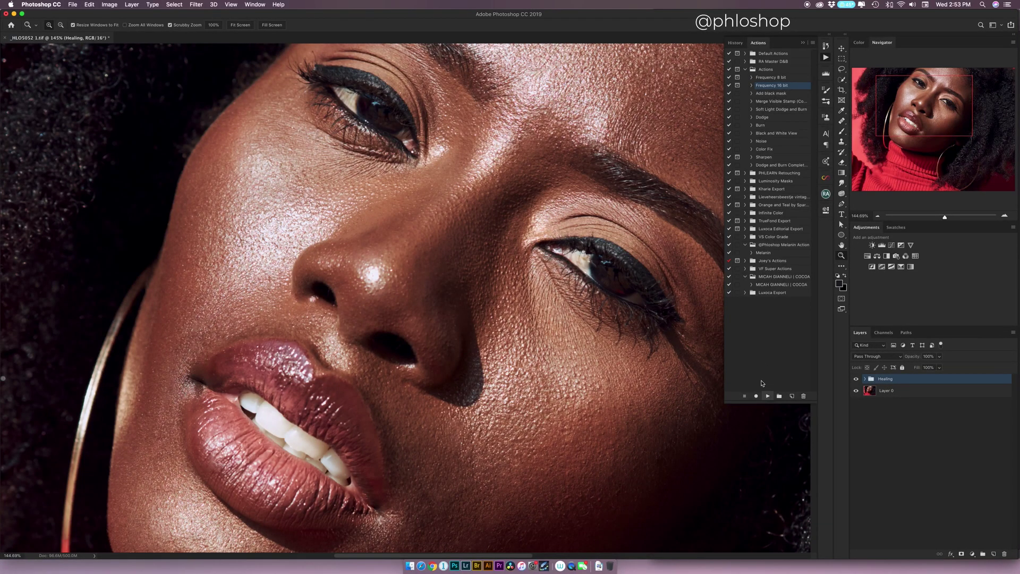
left_click(767, 396)
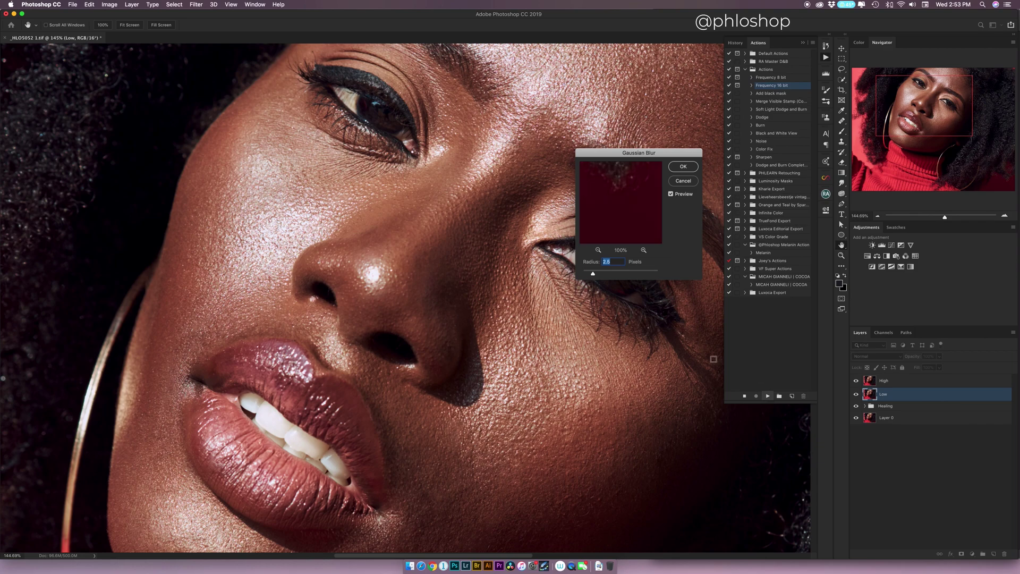
type("6")
left_click(683, 167)
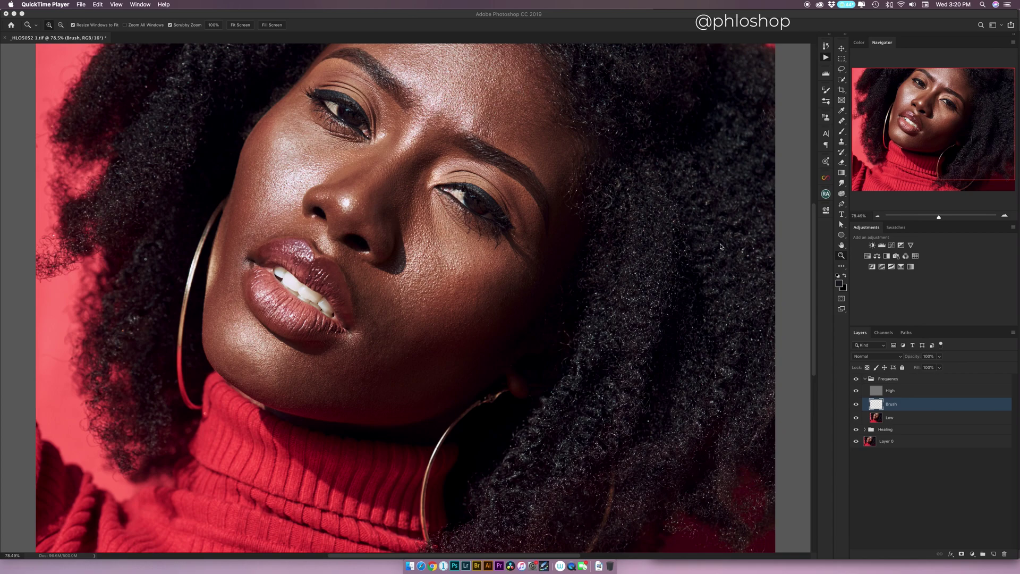
- Sample skin tones around the face with the Brush tool and paint over the shaded cheek on the Brush layer
left_click(536, 24)
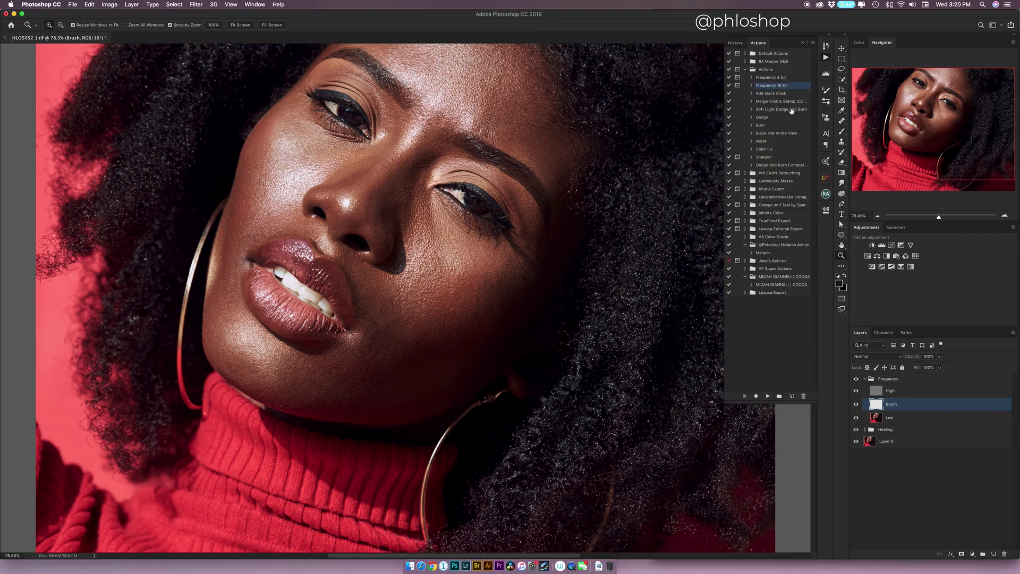
left_click(843, 132)
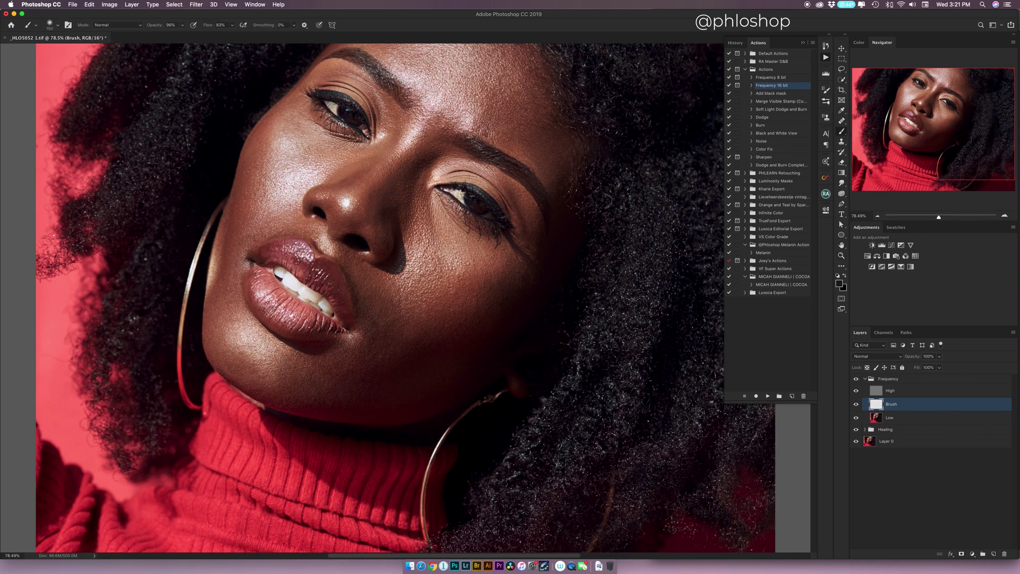
left_click(402, 177, "alt")
left_click_drag(462, 298, 451, 292)
left_click(397, 282, "alt")
left_click(374, 288, "alt")
- Lower the brush flow and resample skin tones around the shaded cheek below the eye for blending on the Brush layer
left_click_drag(207, 28, 166, 29)
left_click(513, 290, "alt")
left_click(514, 266, "alt")
left_click(513, 266, "alt")
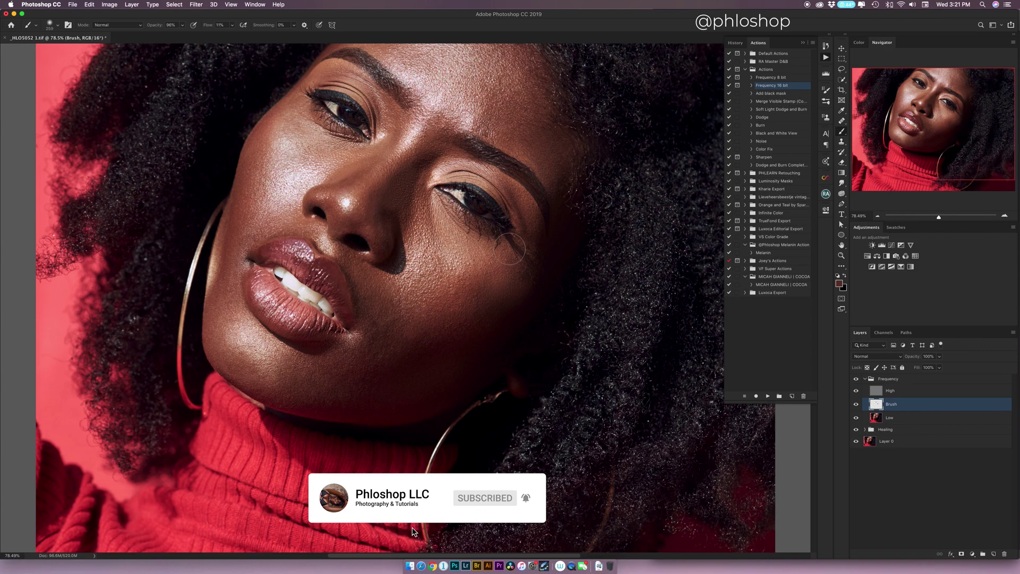
left_click(522, 306, "alt")
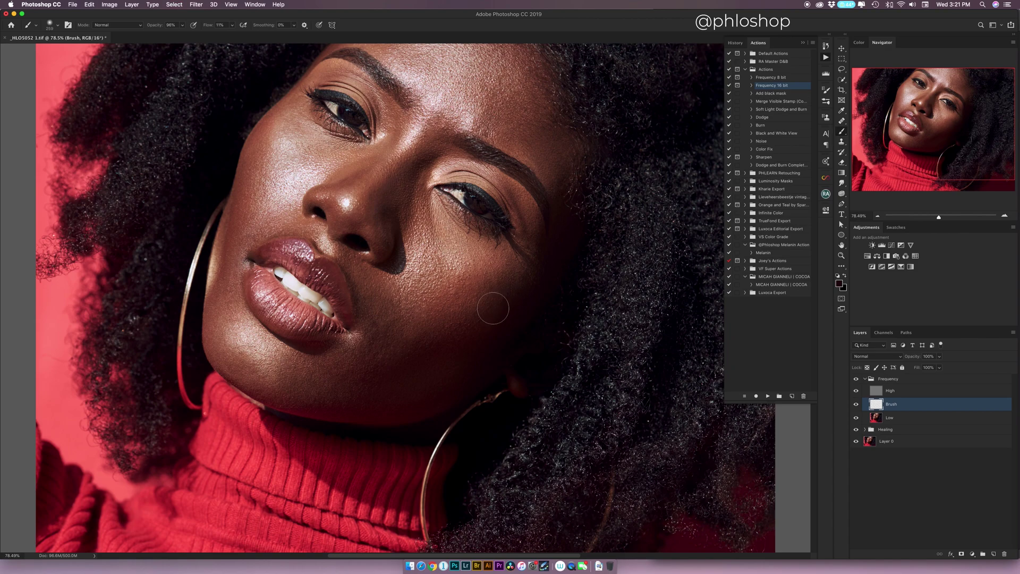
- Duplicate the Low layer inside the Frequency group
left_click(895, 420)
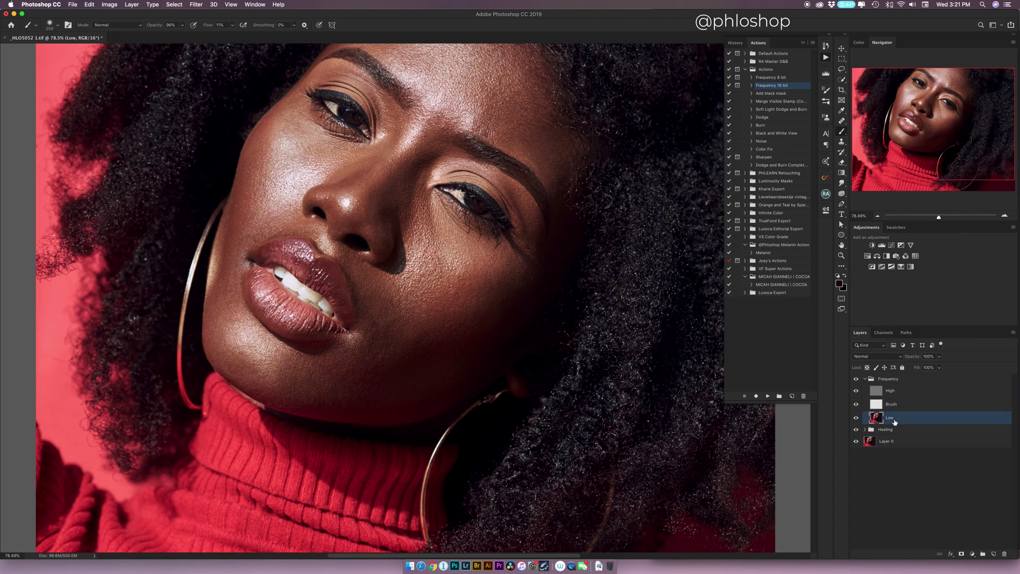
key("super+j")
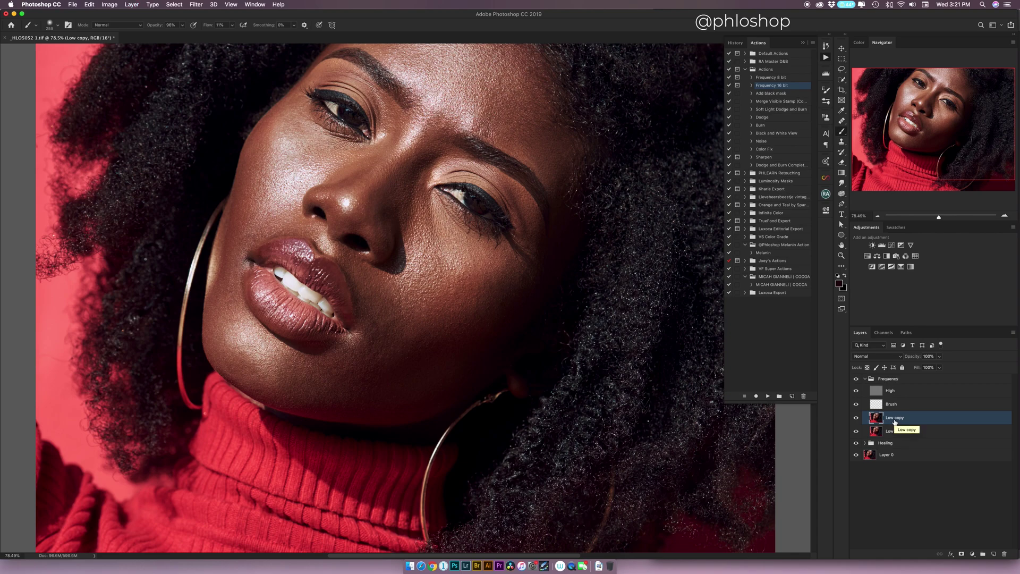
- Outline a patch of the shaded cheek with the Lasso tool for filtering on the duplicated Low layer, and discard the selection
left_click(842, 69)
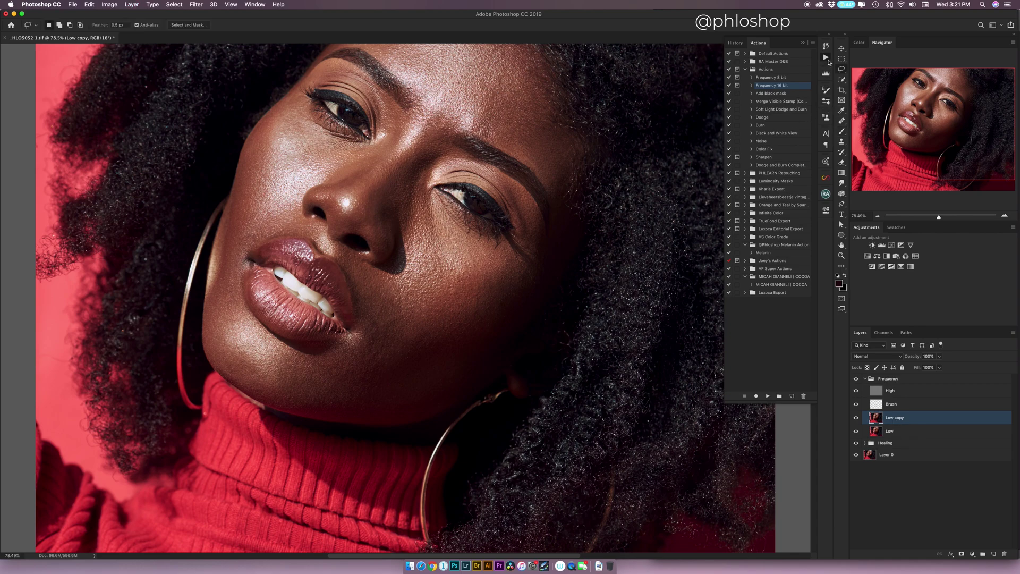
right_click(844, 74)
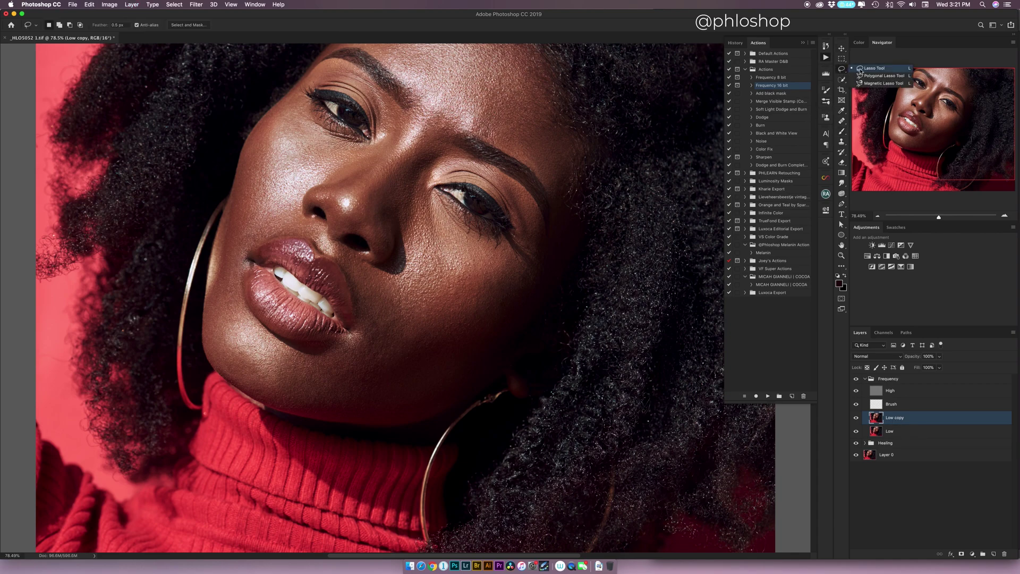
left_click(861, 69)
mouse_move(503, 266)
left_mouse_down()
mouse_move(452, 302)
mouse_move(441, 330)
mouse_move(497, 326)
mouse_move(531, 289)
mouse_move(505, 266)
left_mouse_up()
left_click(196, 4)
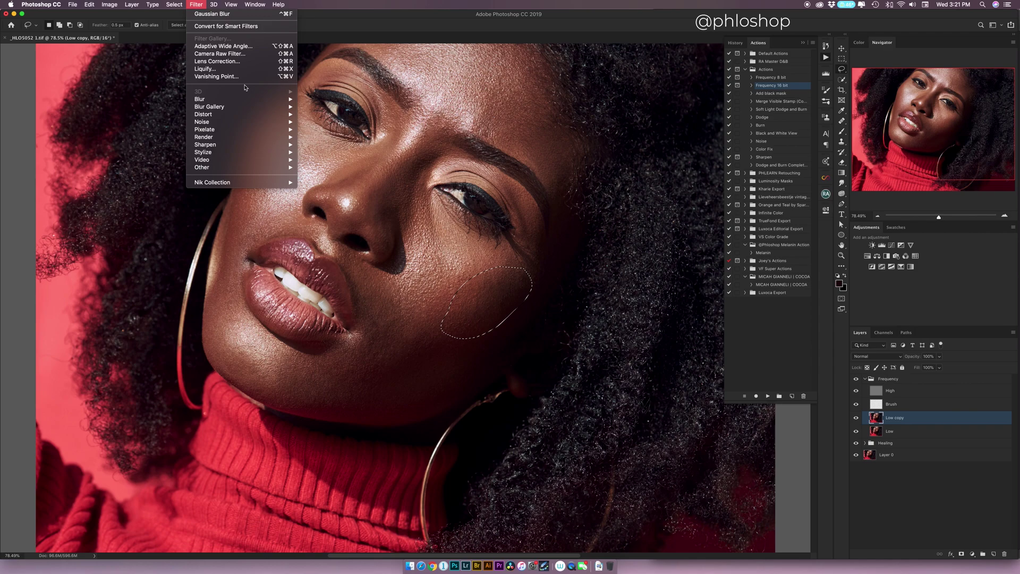
key("Escape")
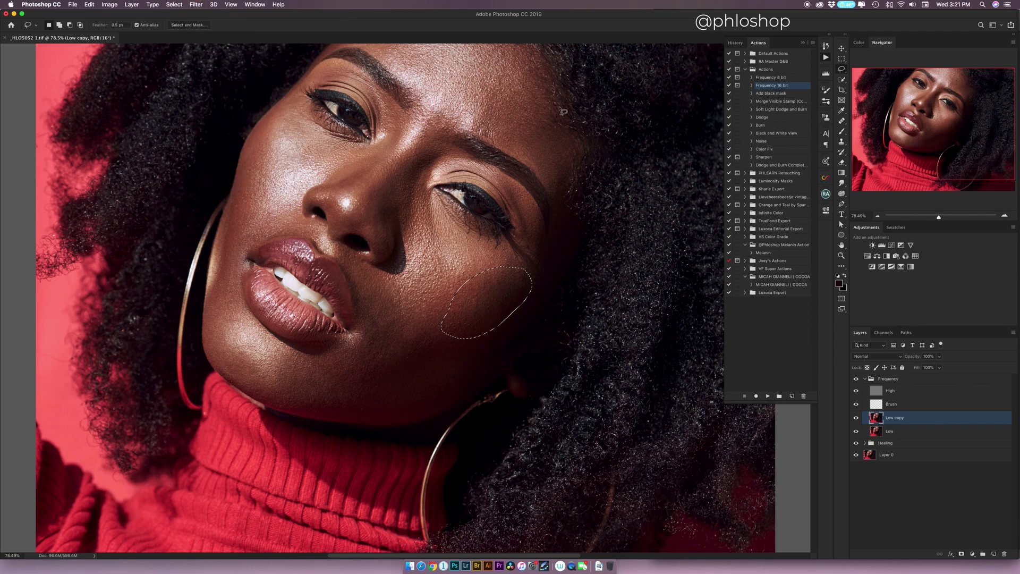
key("super+d")
- Switch to the Mixer Brush Tool for the duplicated Low layer and check its brush settings
key("b")
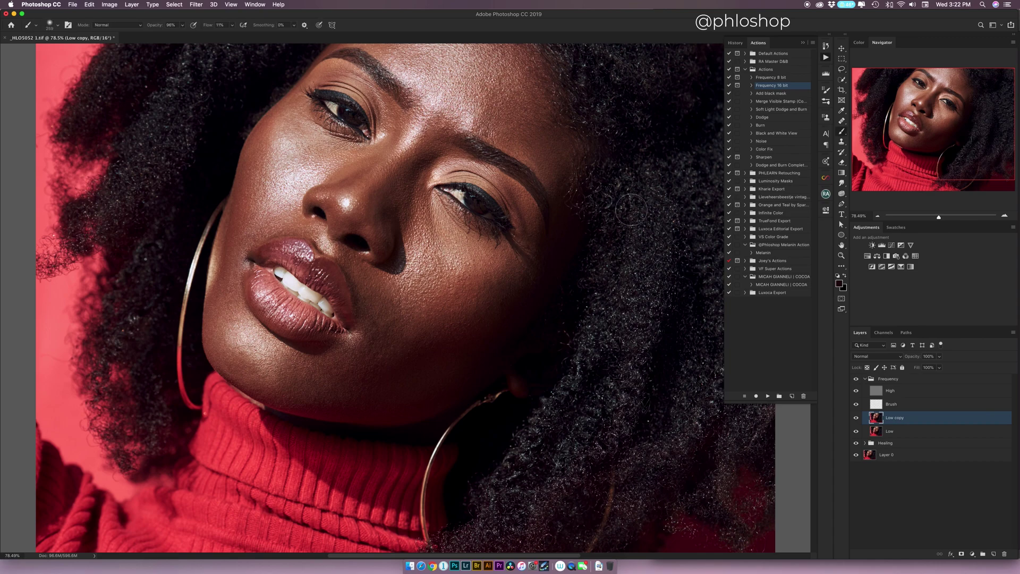
right_click(842, 133)
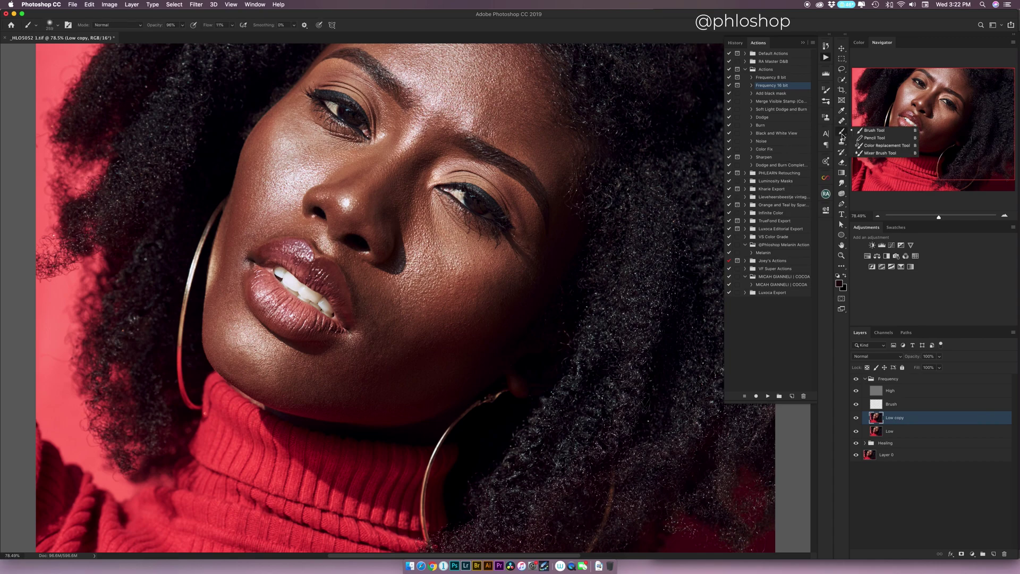
left_click(869, 154)
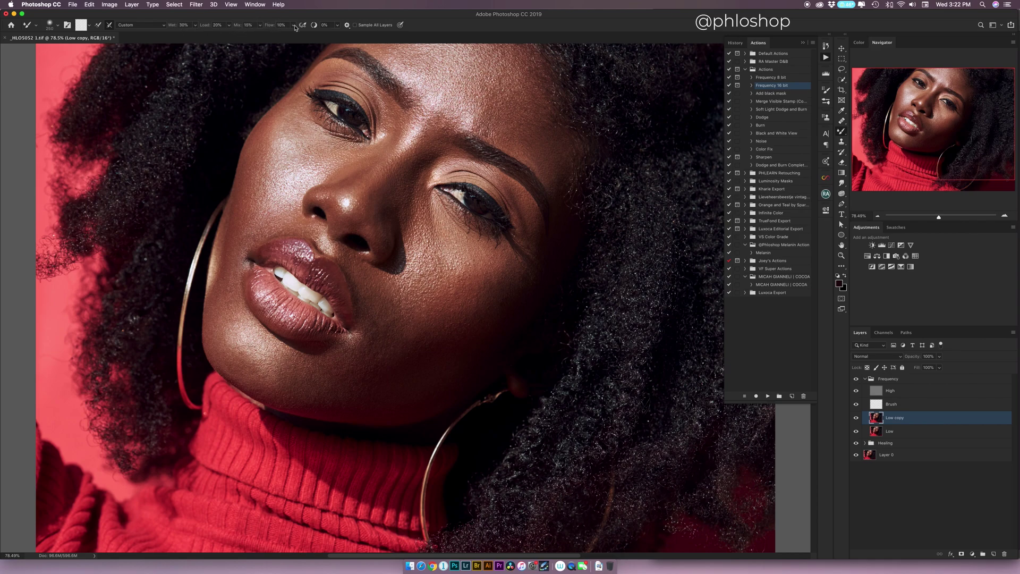
left_click(338, 27)
left_click(338, 24)
- Collapse the Frequency group and add a Black & White adjustment layer above it, comparing the image with and without it
key("z")
left_click_drag(451, 168, 429, 169)
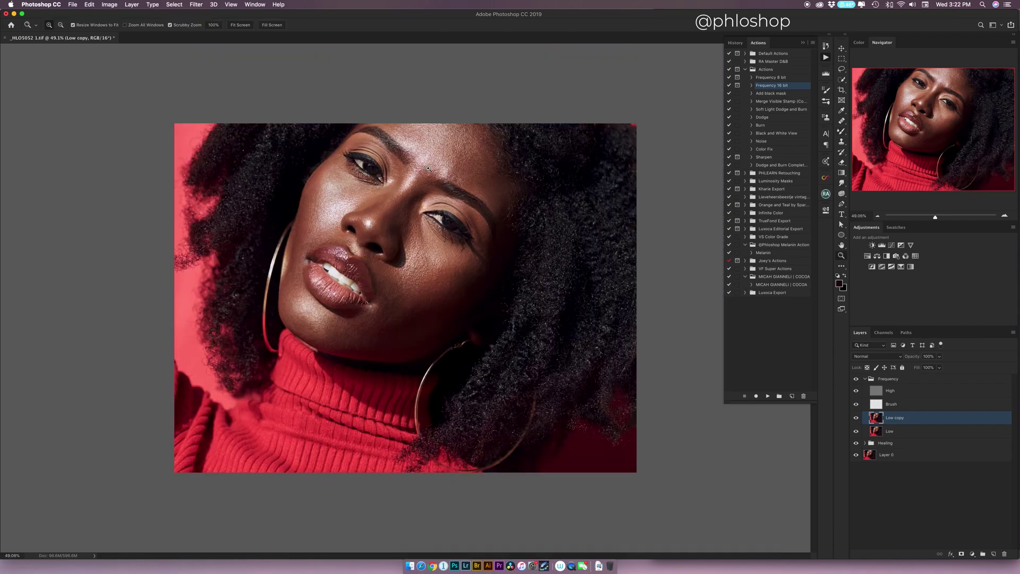
left_click(864, 379)
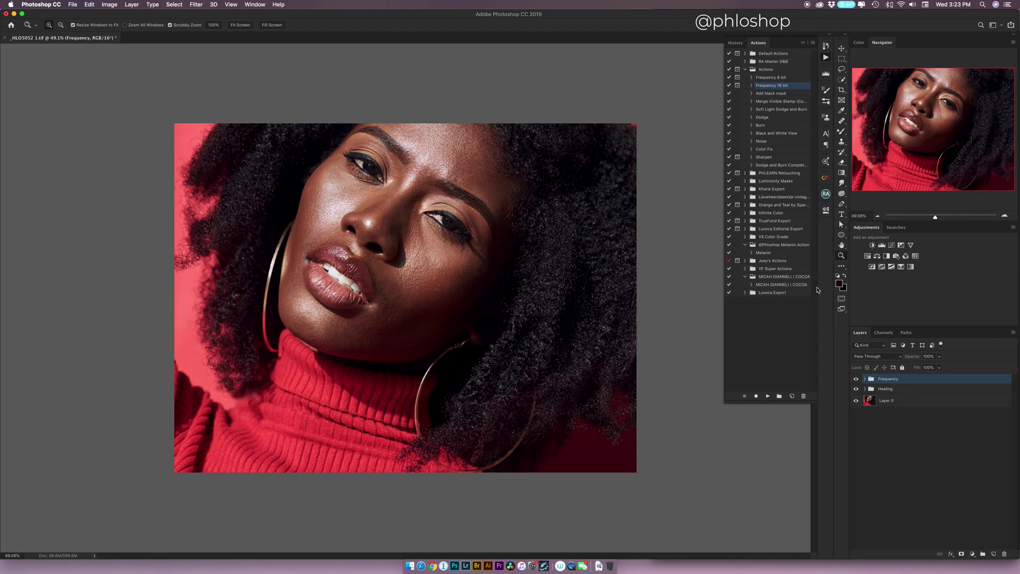
left_click(886, 256)
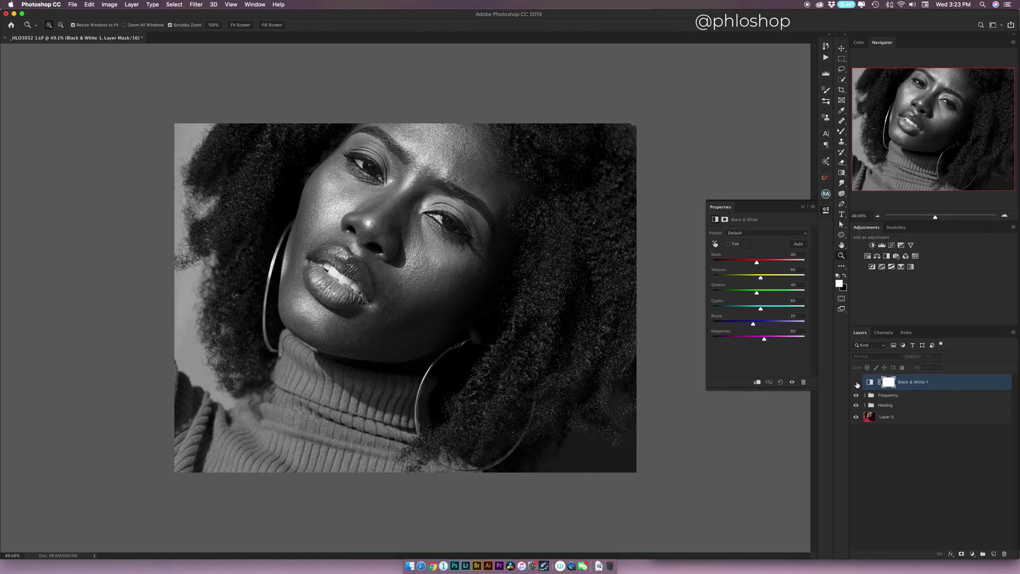
left_click(856, 383)
left_click(858, 384)
- Locate the Noise action among the saved actions
left_click(826, 58)
left_click(769, 142)
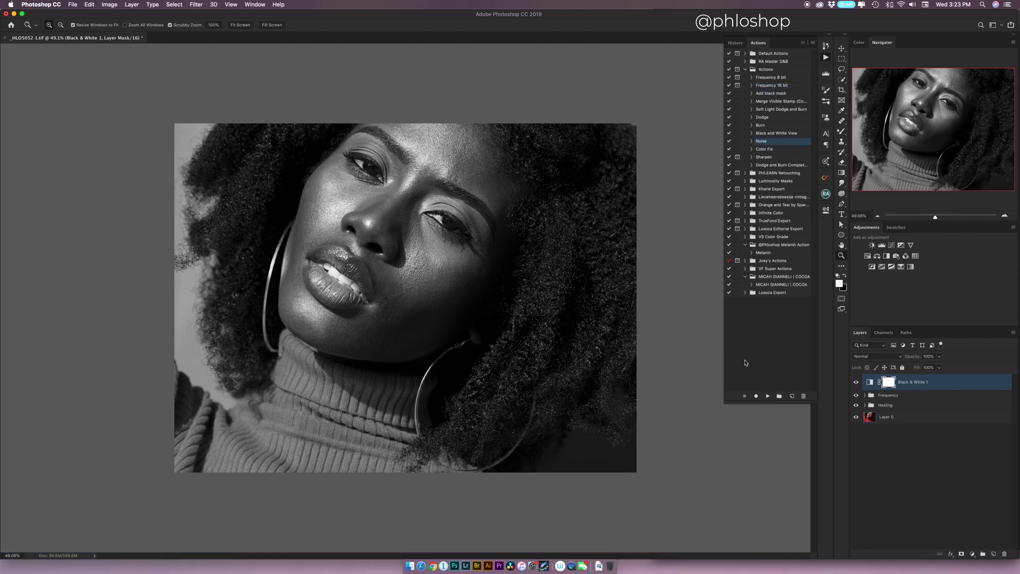
left_click(807, 44)
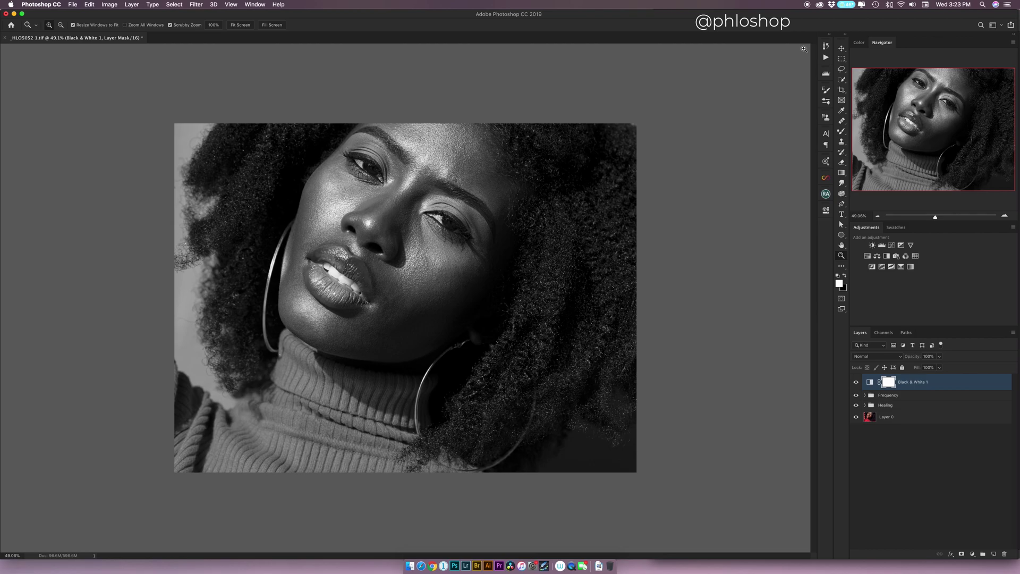
- Create a new layer above the Black & White adjustment layer and fill it with neutral gray
left_click(994, 553)
left_click(72, 4)
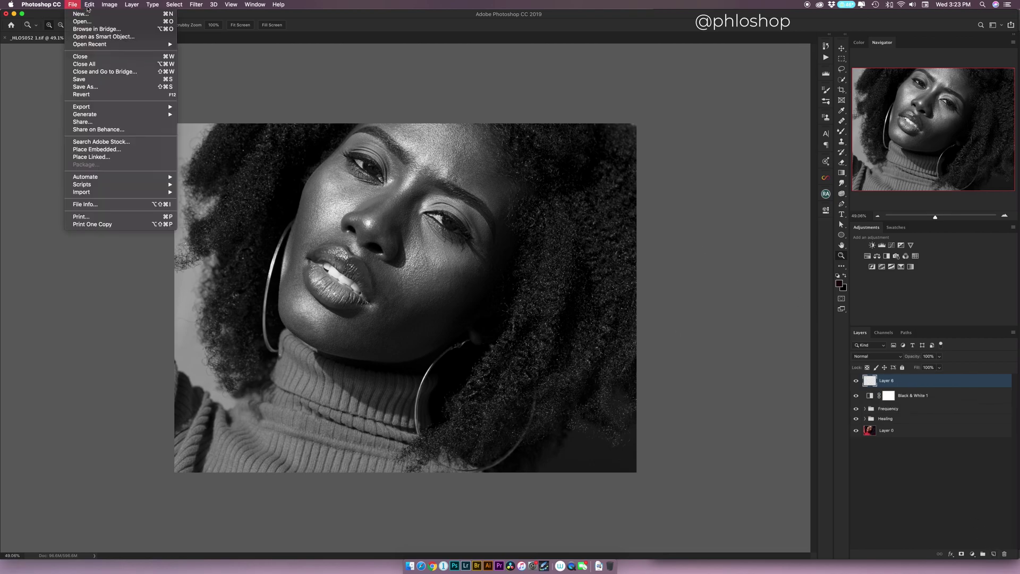
mouse_move(89, 4)
left_click(96, 131)
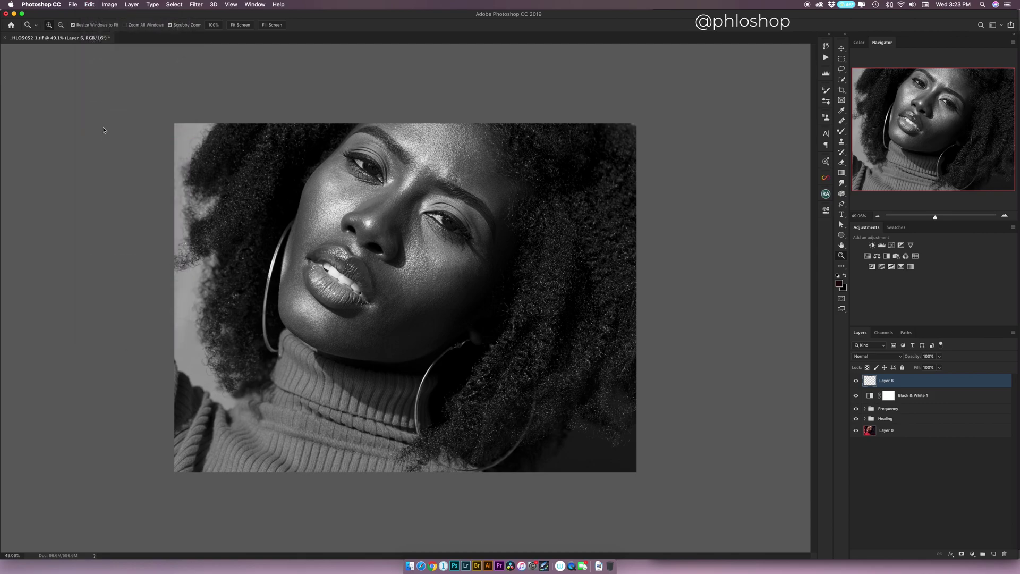
left_click(561, 237)
key("z")
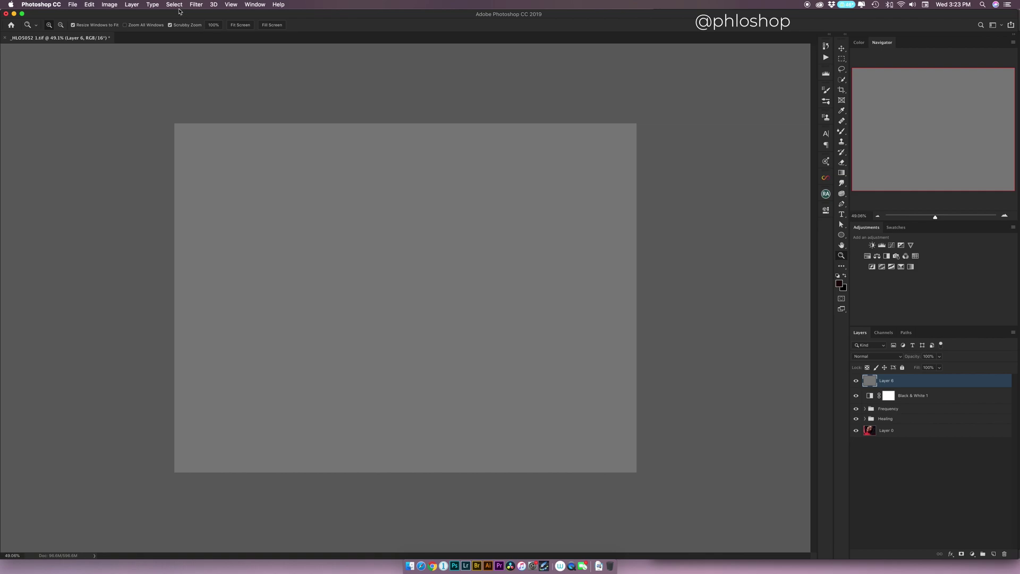
- Add monochromatic Gaussian noise to the gray layer and set its blending mode to Soft Light
left_click(196, 5)
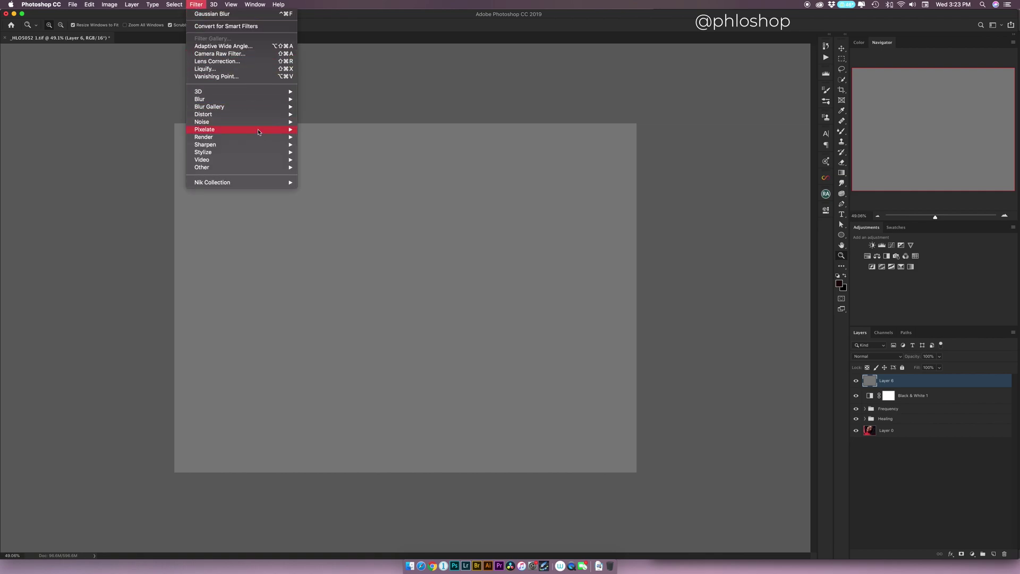
mouse_move(276, 130)
left_click(321, 122)
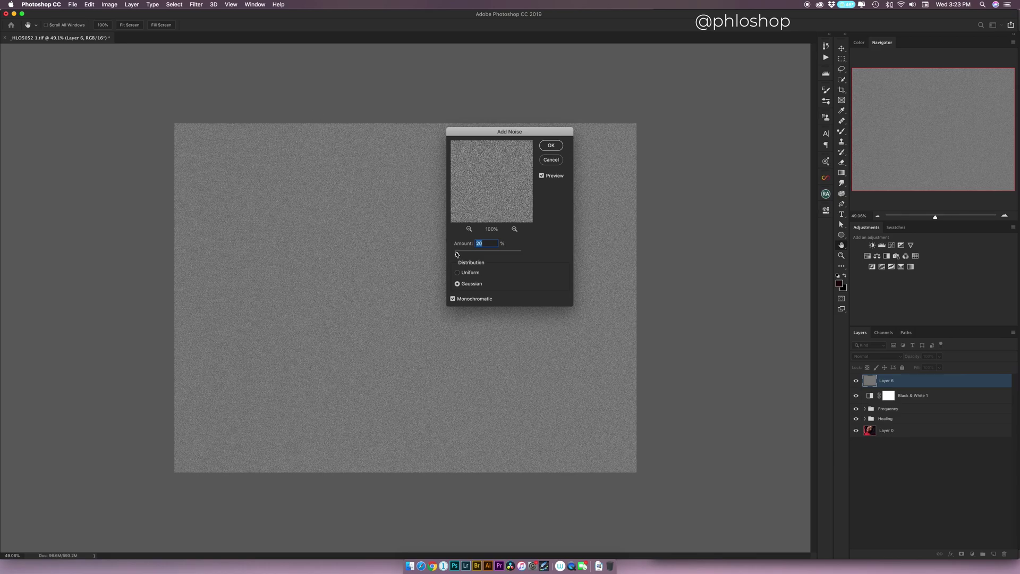
mouse_move(457, 254)
left_mouse_down()
mouse_move(474, 254)
mouse_move(457, 255)
left_mouse_up()
left_click(548, 145)
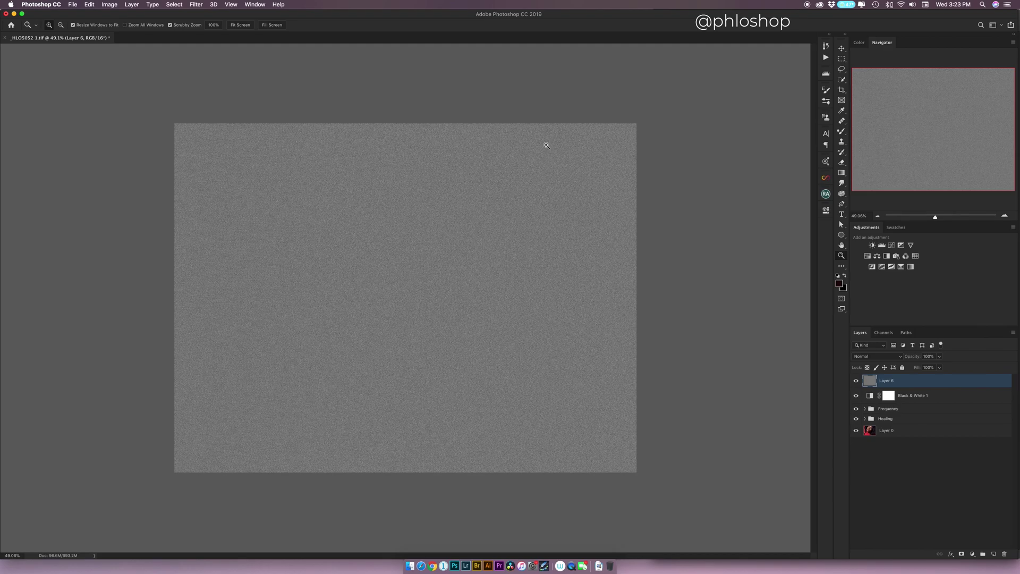
left_click(869, 357)
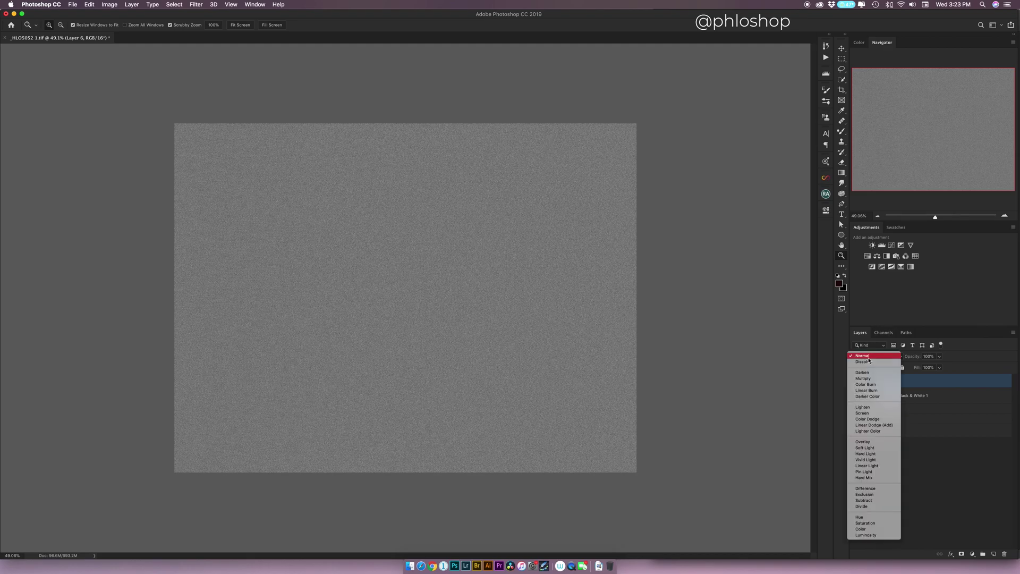
left_click(863, 448)
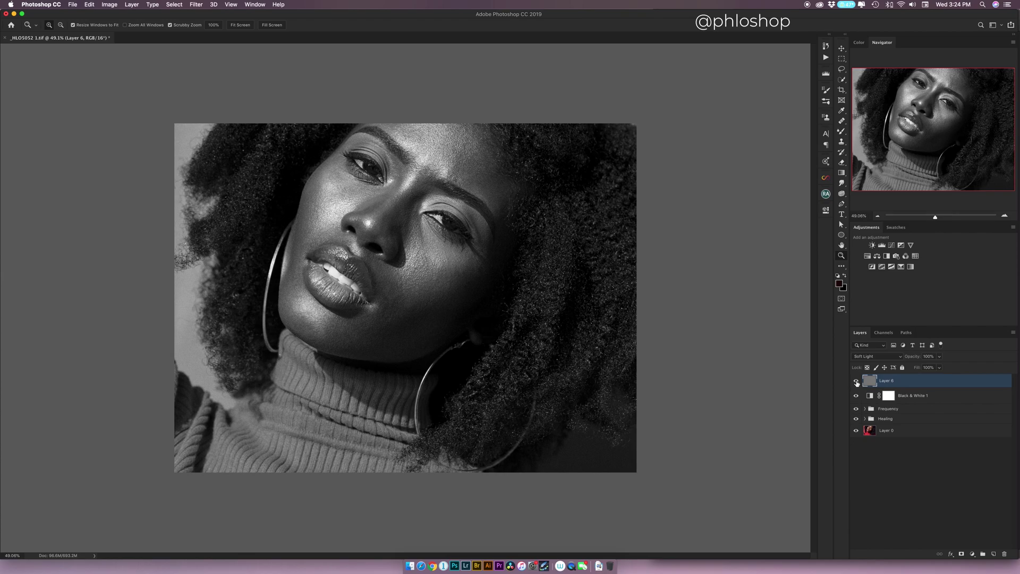
- Compare the portrait with and without the soft-light noise layer, checking the skin grain up close
left_click(856, 381)
left_click(856, 381)
left_click(856, 381)
left_click(856, 381)
key("super+plus")
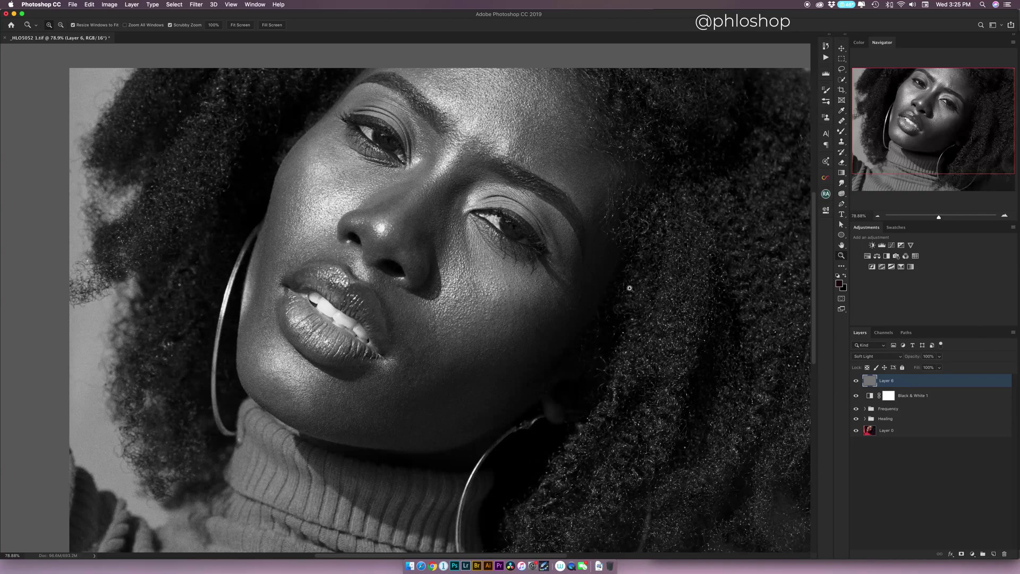
left_click_drag(630, 288, 584, 293)
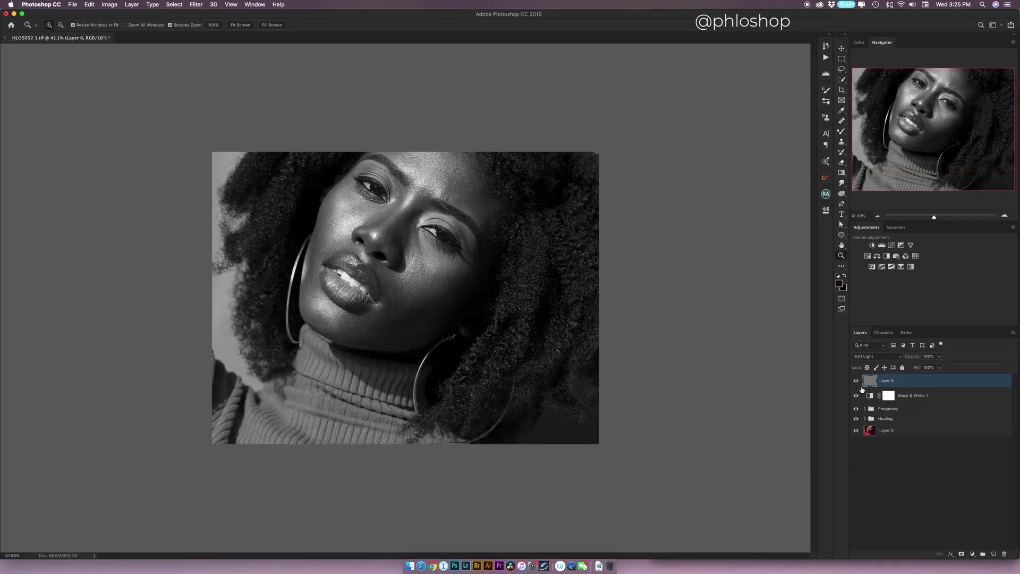
- Expand the Frequency group and compare the portrait with and without its Low copy layer
left_click(869, 410)
left_click(865, 409)
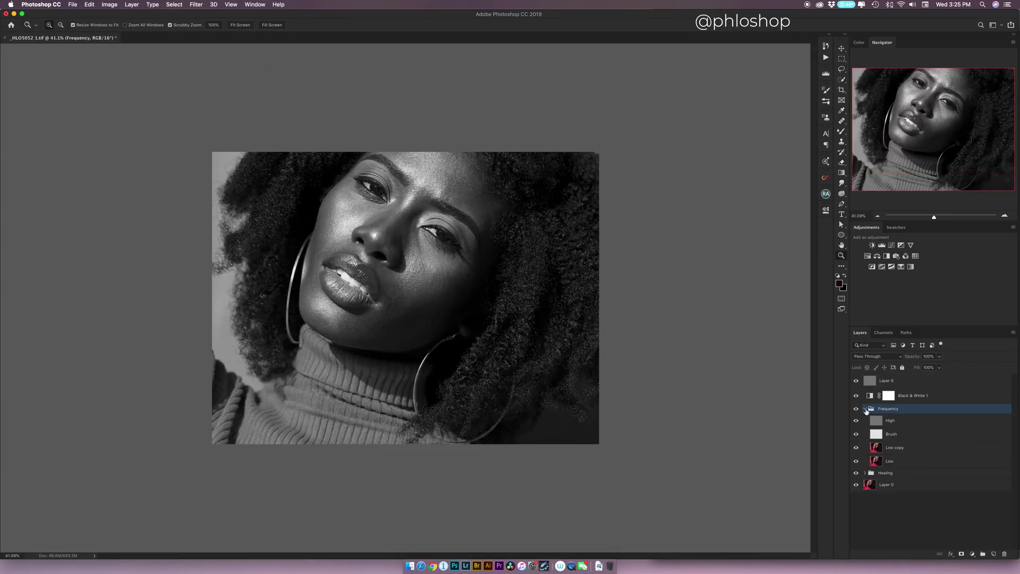
left_click(878, 449)
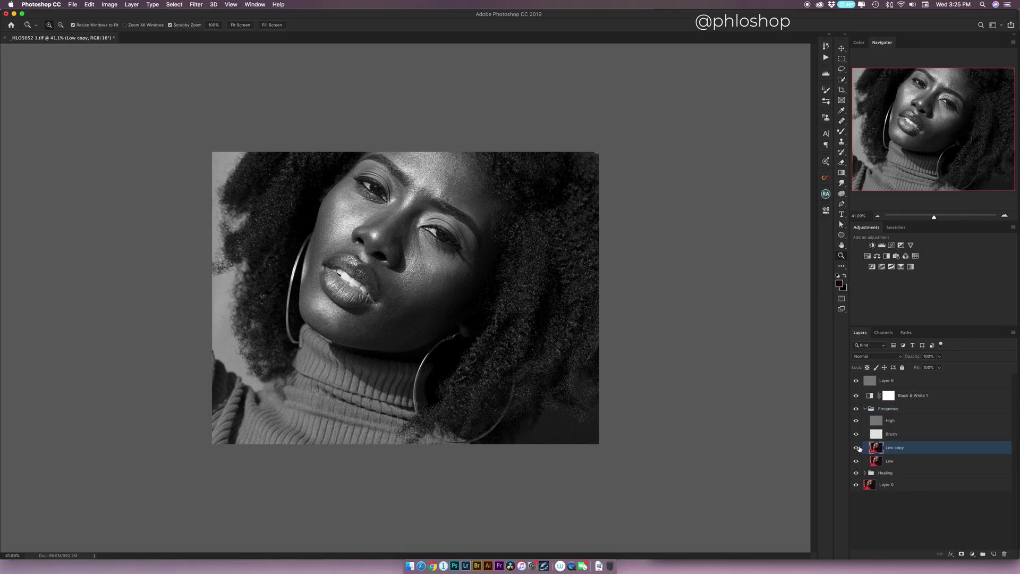
left_click(856, 449)
left_click(856, 449)
left_click(855, 449)
left_click(856, 449)
left_click(855, 449)
left_click(856, 449)
- Smear the tones over the shadow-side eye and brow on the Low copy layer with the Mixer Brush
key("b")
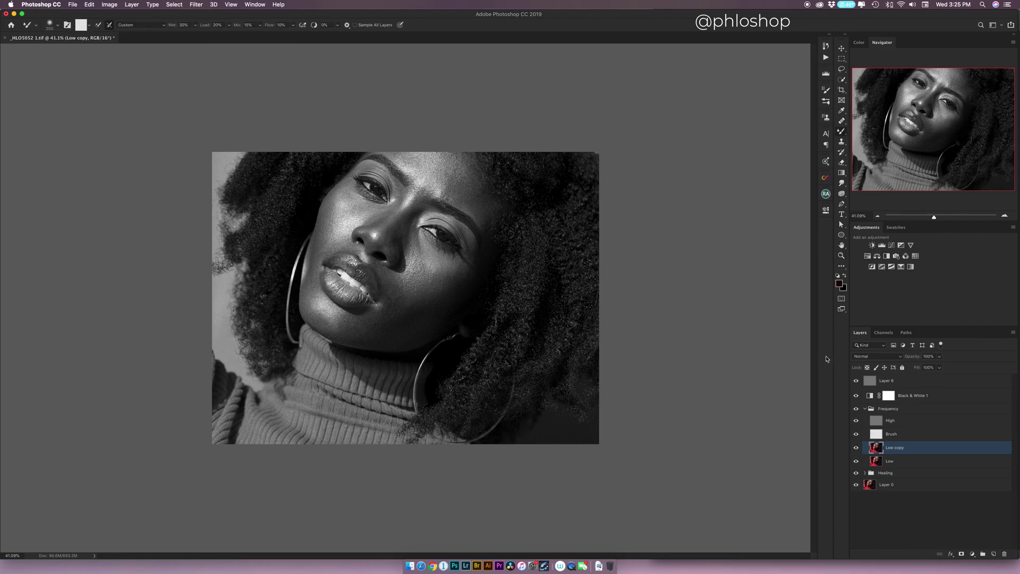
left_click_drag(489, 245, 526, 239)
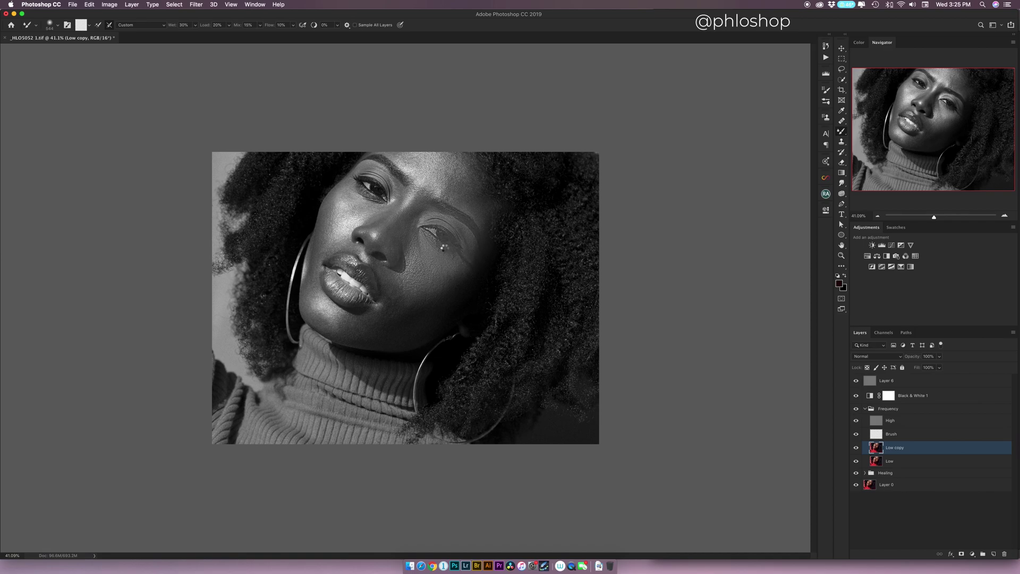
left_click_drag(444, 247, 443, 246)
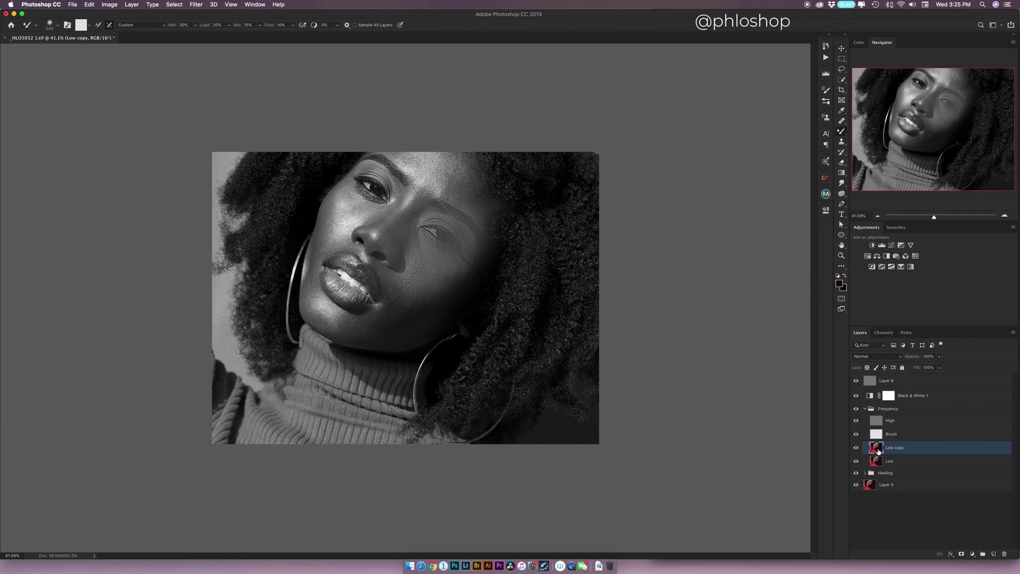
- Delete the smeared Low copy layer and replace it with a fresh duplicate of the Low layer
key("Delete")
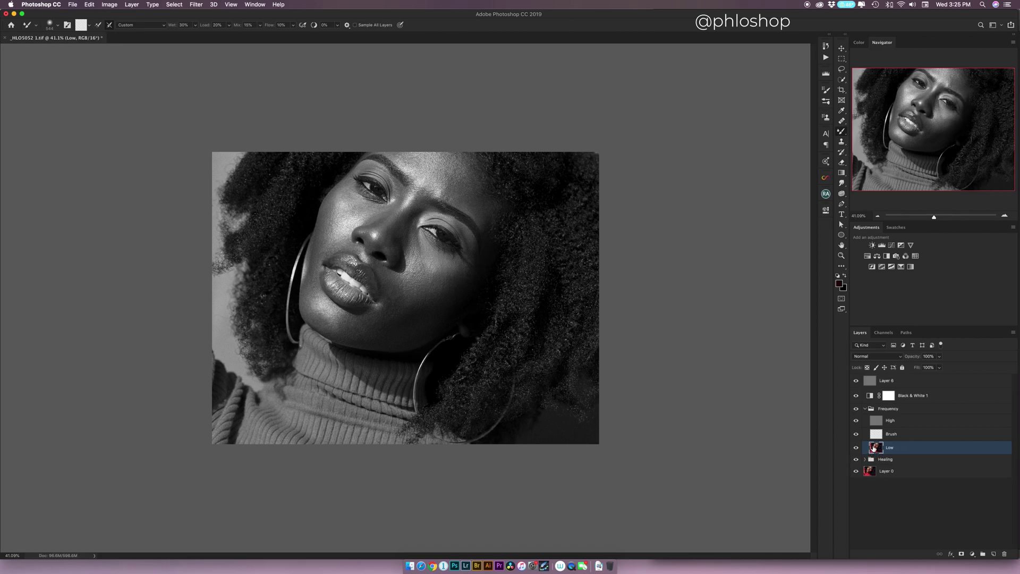
key("super+j")
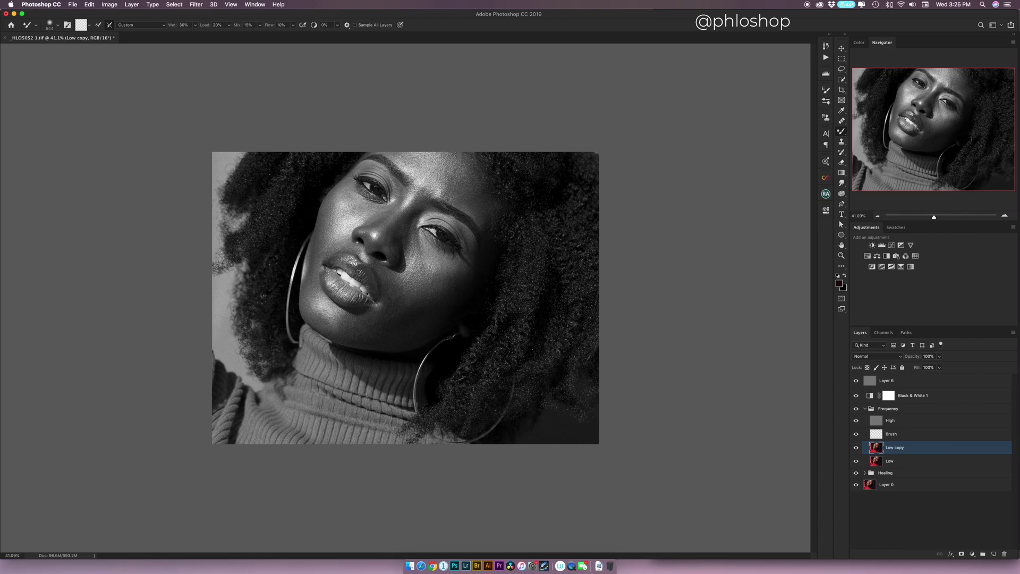
- Try a Mixer Brush stroke on the forehead above the brow with Sample All Layers turned on
left_click(356, 25)
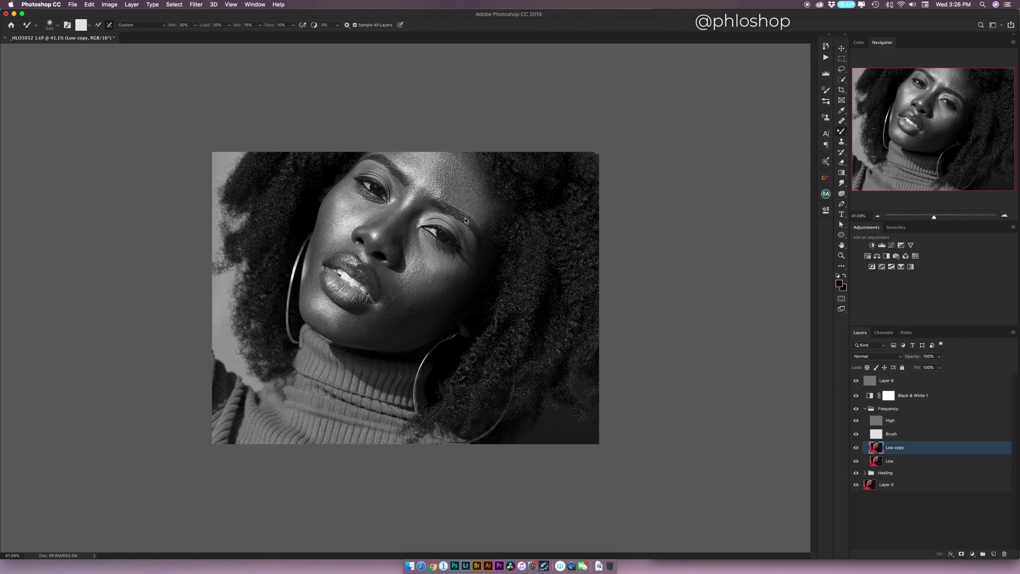
left_click_drag(463, 217, 472, 212)
key("super+z")
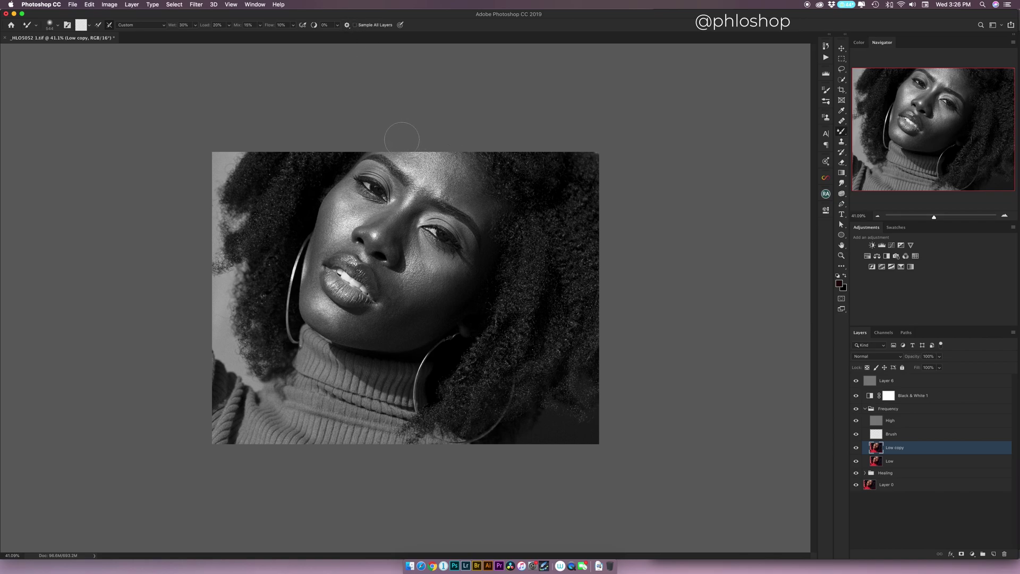
- Blend the skin tones on the new Low copy layer with a resized Mixer Brush, comparing the layer on and off
key("bracketleft")
key("bracketleft")
key("bracketleft")
key("bracketright")
key("bracketright")
key("bracketleft")
key("bracketleft")
left_click(857, 448)
left_click(857, 449)
left_click(857, 448)
left_click(857, 448)
- Refine smaller tonal transitions on the face with varying Mixer Brush sizes, checking against the unblended Low layer
key("bracketleft")
key("bracketright")
key("bracketright")
key("bracketright")
key("bracketleft")
key("bracketleft")
key("bracketleft")
key("bracketleft")
key("bracketleft")
key("bracketleft")
key("bracketleft")
key("bracketleft")
key("bracketright")
key("bracketright")
key("bracketleft")
key("bracketleft")
left_click(854, 447)
left_click(855, 449)
- Compare the portrait with and without the grain layer and the Low copy smoothing, leaving the grain layer hidden
left_click(856, 381)
left_click(857, 383)
left_click(857, 383)
left_click(856, 449)
left_click(857, 450)
left_click(857, 450)
left_click(857, 449)
left_click(857, 450)
left_click(856, 449)
left_click(856, 383)
left_click(855, 449)
left_click(856, 450)
left_click(856, 381)
- Try a Sample All Layers Mixer Brush stroke on the cheek beside the mouth, view it in color, and undo it
key("bracketright")
key("bracketright")
key("bracketleft")
key("bracketleft")
left_click(356, 25)
left_click_drag(375, 308, 385, 307)
left_click(856, 396)
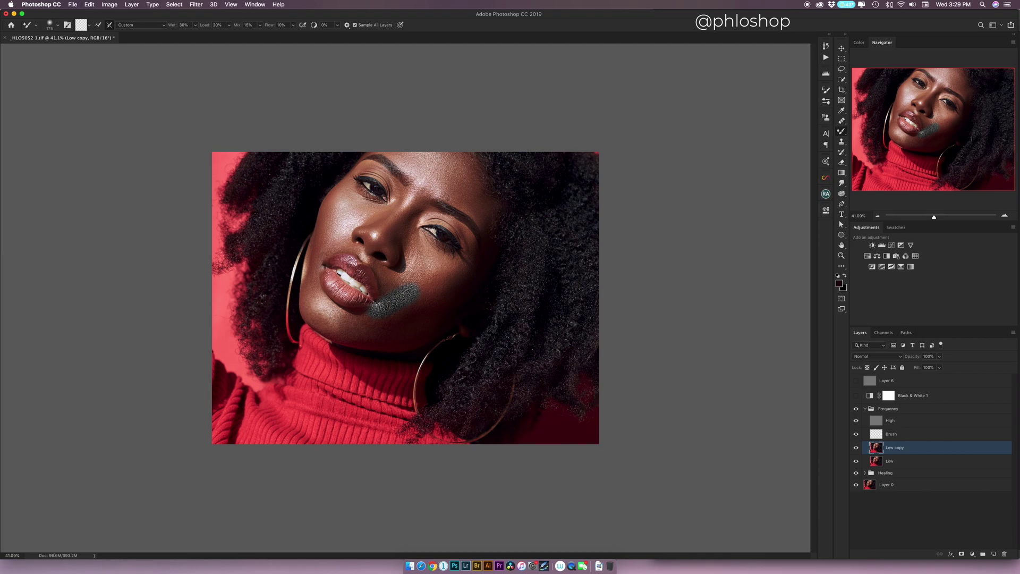
key("super+z")
left_click(856, 395)
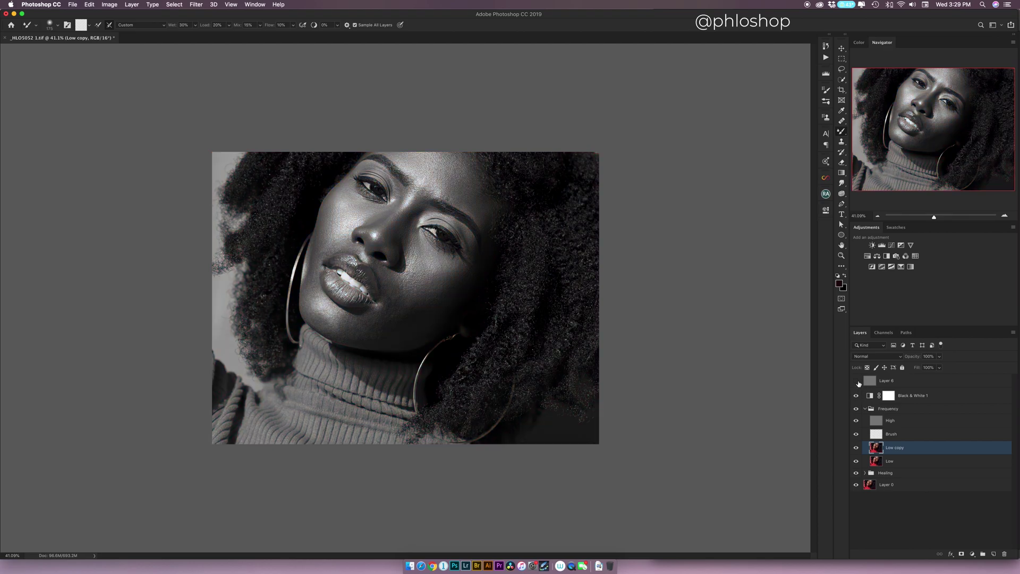
left_click(355, 26)
- Continue smoothing highlights and shadows across the face on the Low copy layer, varying the Mixer Brush size and ending at 250
key("bracketright")
key("bracketright")
key("bracketright")
key("bracketleft")
key("bracketleft")
key("bracketright")
key("bracketright")
key("bracketleft")
key("bracketleft")
key("bracketleft")
key("bracketright")
key("bracketright")
key("bracketleft")
key("bracketleft")
key("bracketleft")
key("bracketleft")
key("bracketright")
key("bracketright")
key("bracketright")
key("bracketright")
key("bracketleft")
key("bracketleft")
key("bracketleft")
key("bracketleft")
key("bracketleft")
key("bracketleft")
key("bracketleft")
key("bracketleft")
left_click_drag(364, 300, 368, 301)
key("bracketright")
key("bracketright")
key("bracketright")
key("bracketright")
- Delete the Black & White adjustment layer and the noise layer above the Frequency group
left_click(855, 396)
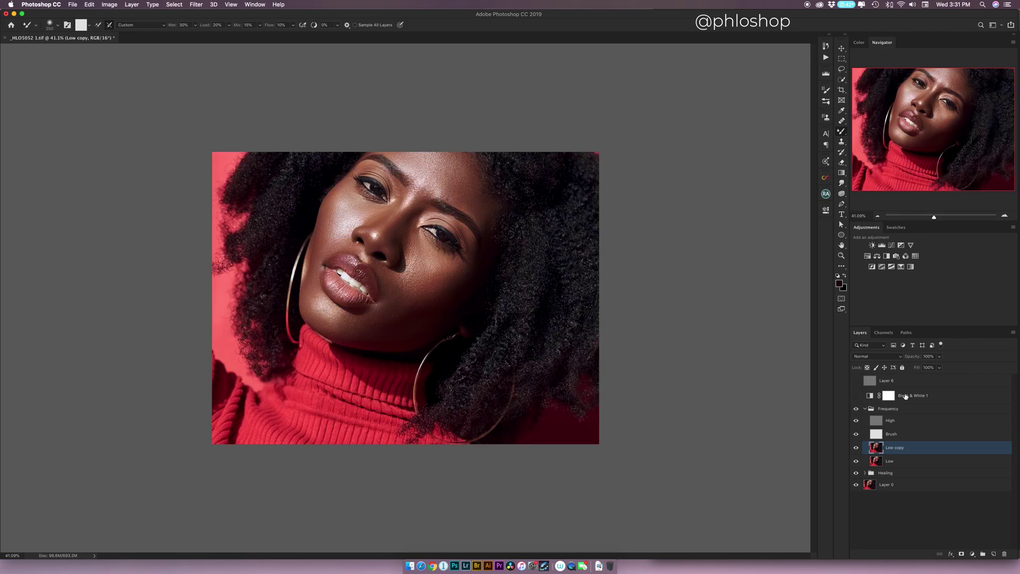
left_click(916, 395)
left_click(931, 382, "shift")
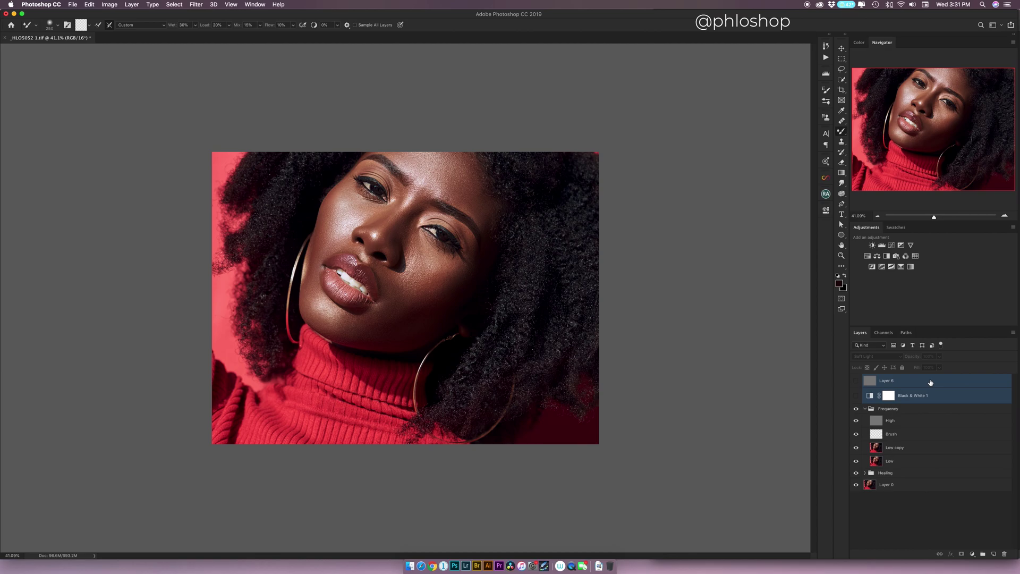
key("Delete")
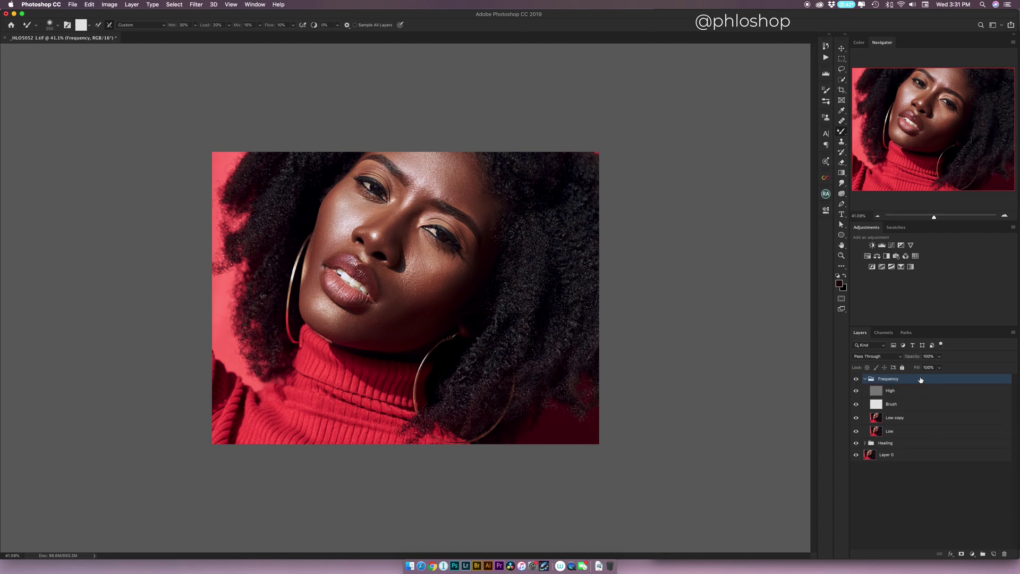
- Collapse the Frequency group and repeatedly compare the color portrait with and without it
left_click(855, 378)
left_click(855, 380)
left_click(865, 378)
left_click(856, 381)
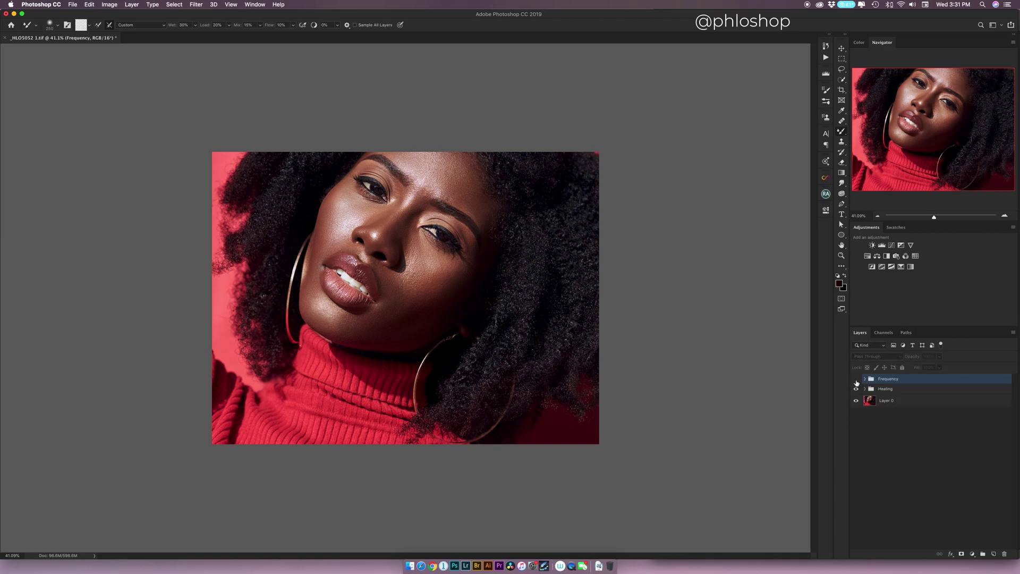
left_click(856, 381)
left_click(856, 379)
left_click(855, 379)
left_click(856, 379)
left_click(855, 379)
left_click(855, 379)
left_click(855, 379)
left_click(855, 380)
left_click(856, 380)
left_click(855, 379)
left_click(855, 380)
- Review the Low copy layer inside the Frequency group and collapse the group again
left_click(865, 379)
left_click(881, 419)
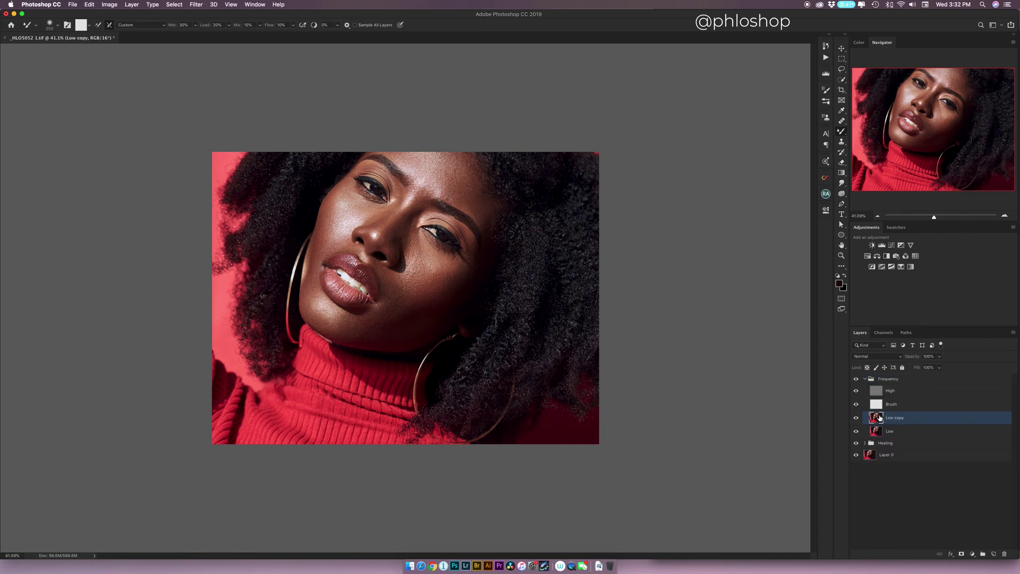
left_click_drag(912, 359, 891, 361)
left_click(865, 379)
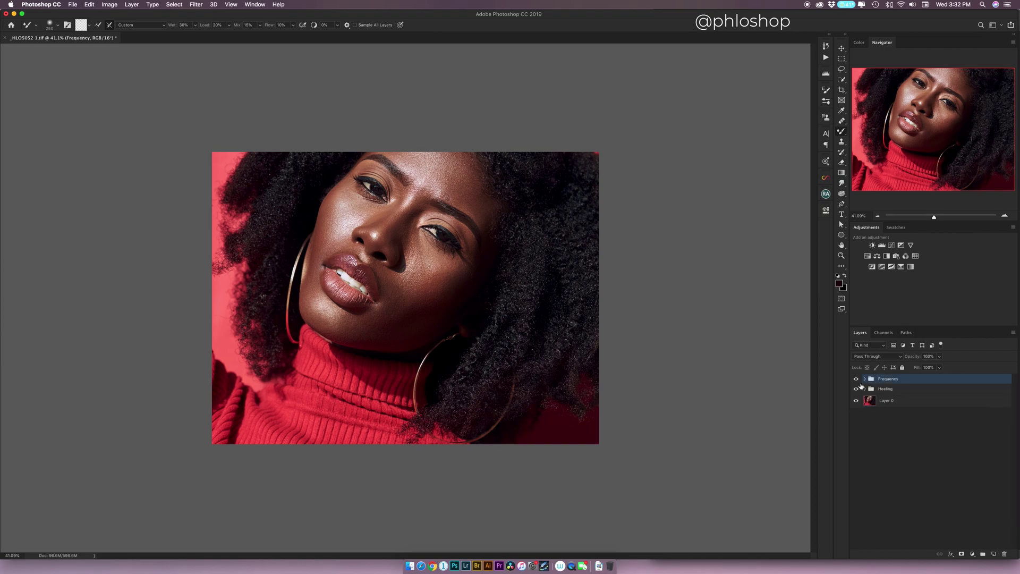